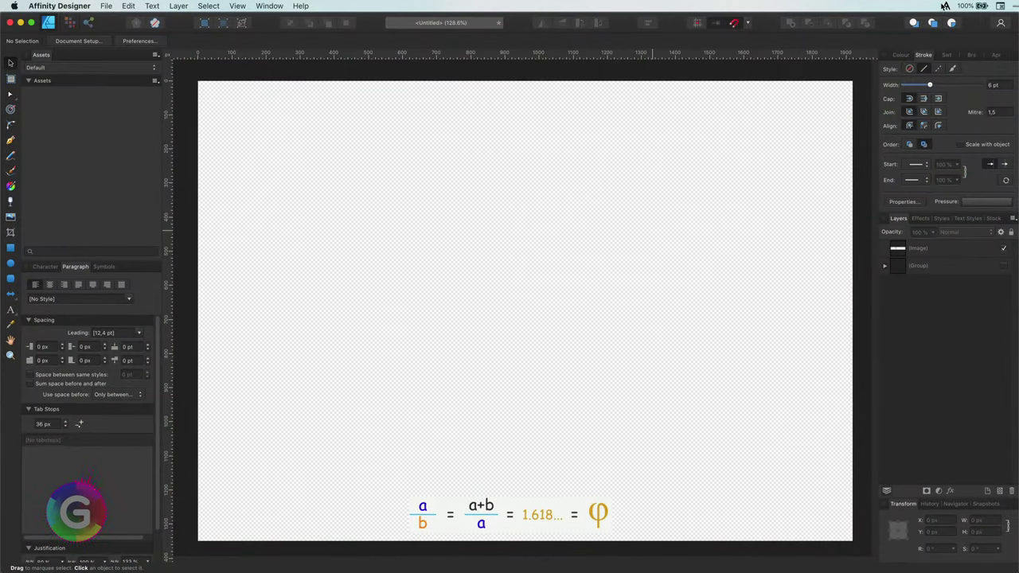
- Preview the golden spiral ruler overlay on the canvas and close it
left_click(947, 6)
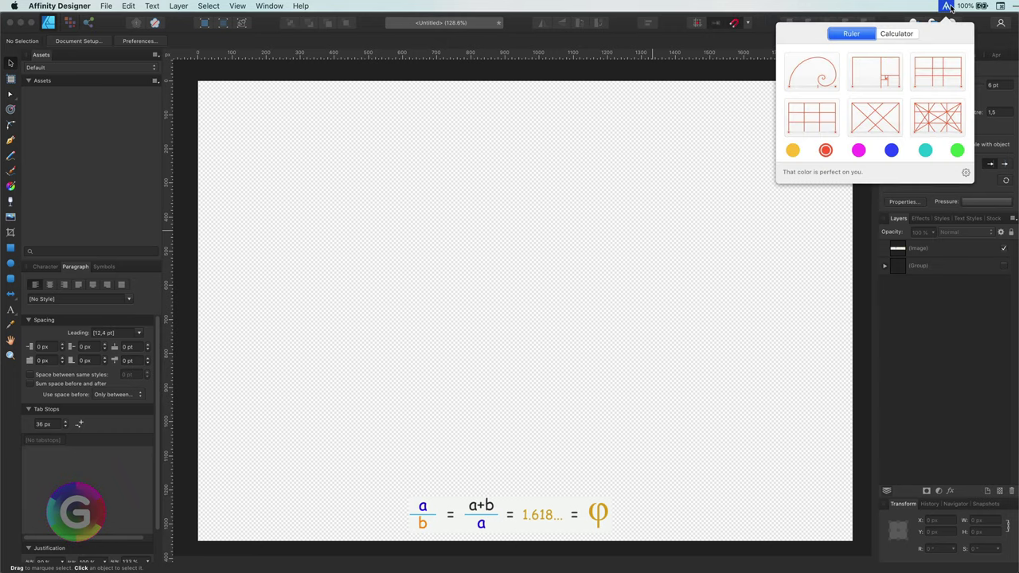
left_click(830, 68)
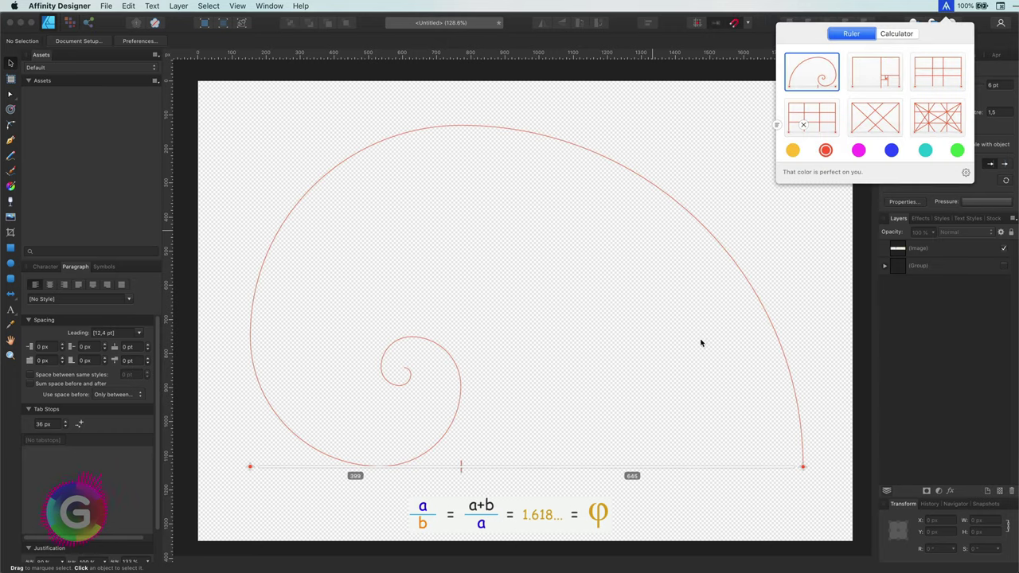
left_click(773, 203)
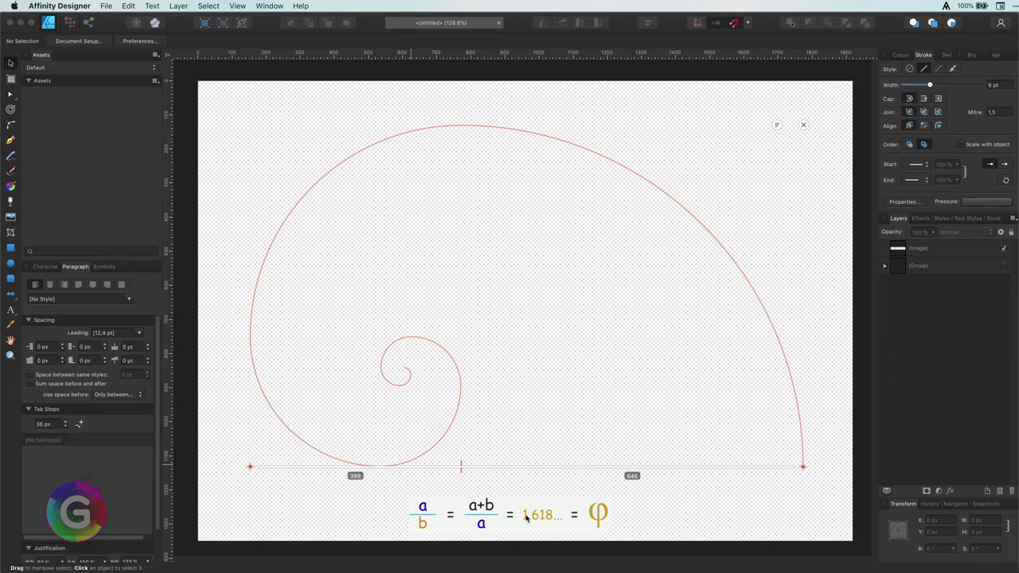
left_click(803, 125)
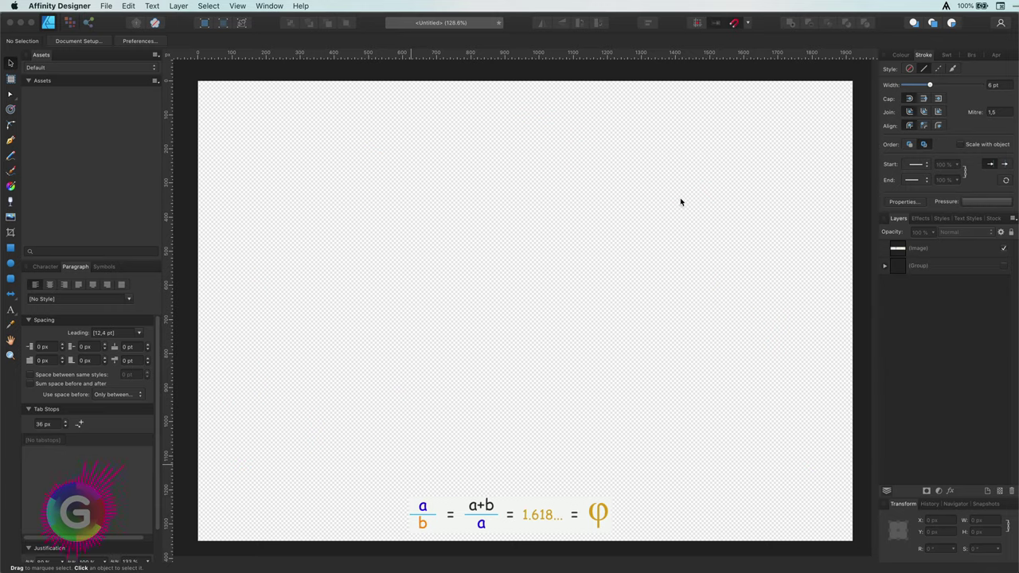
- Draw a rectangle with a 1 pt stroke, about 1553 by 991 px, across most of the canvas
left_click(11, 248)
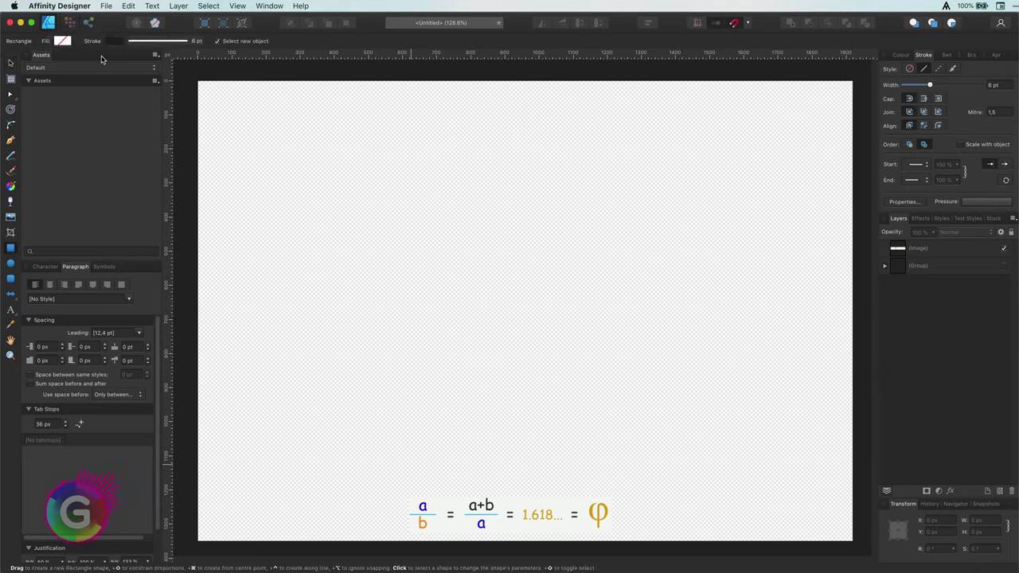
left_click(160, 41)
left_click(204, 75)
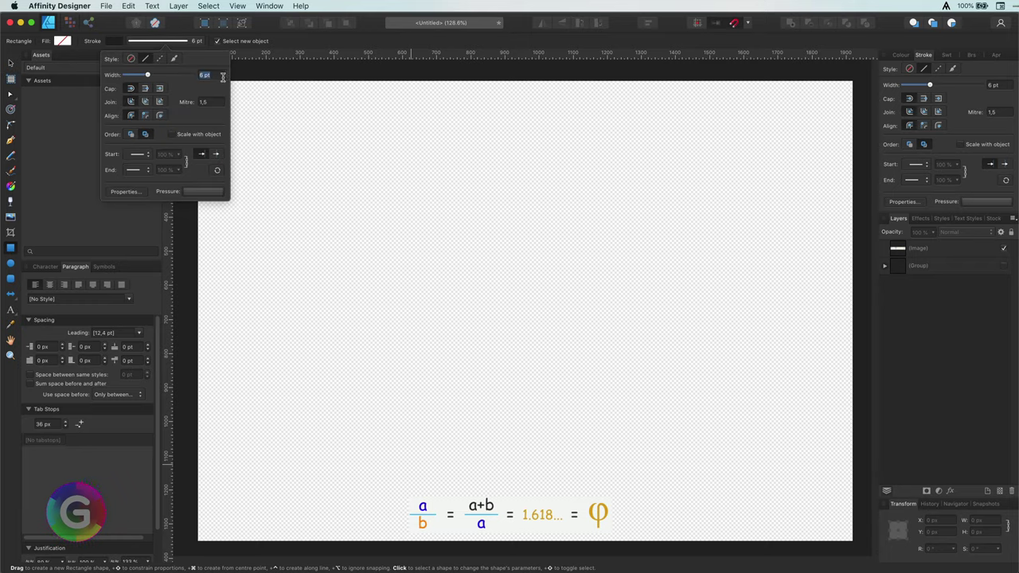
type("1")
key("Return")
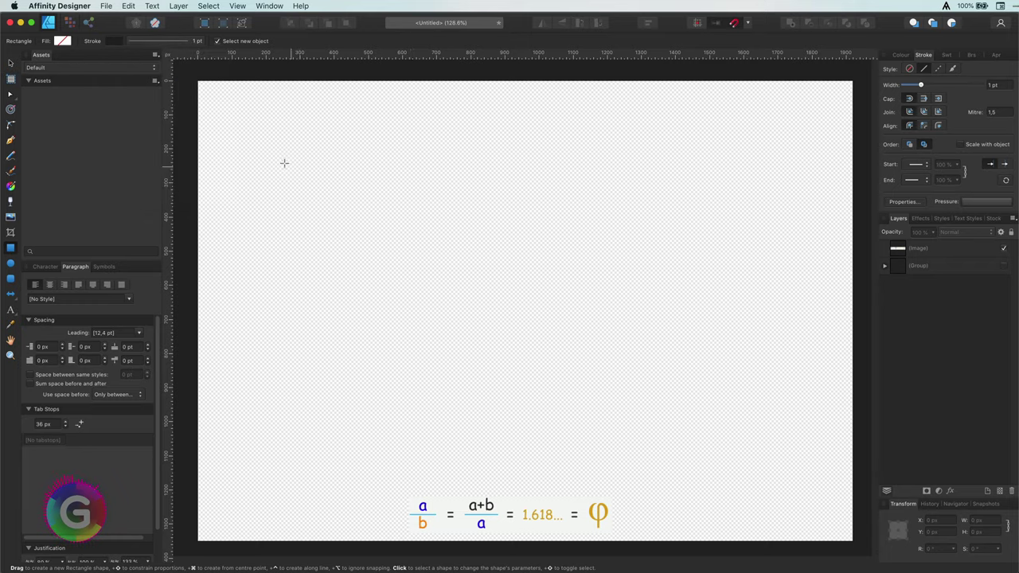
mouse_move(262, 142)
left_mouse_down()
mouse_move(719, 402)
mouse_move(791, 479)
left_mouse_up()
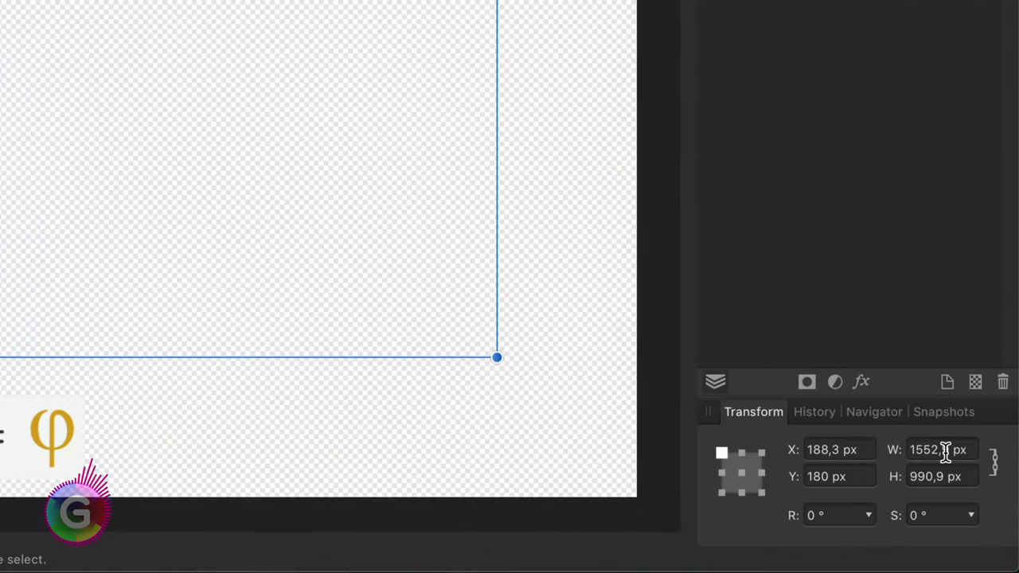
- Set the rectangle's width to 1618 px and, with the proportions unlinked, its height to 1000 px
left_click(983, 520)
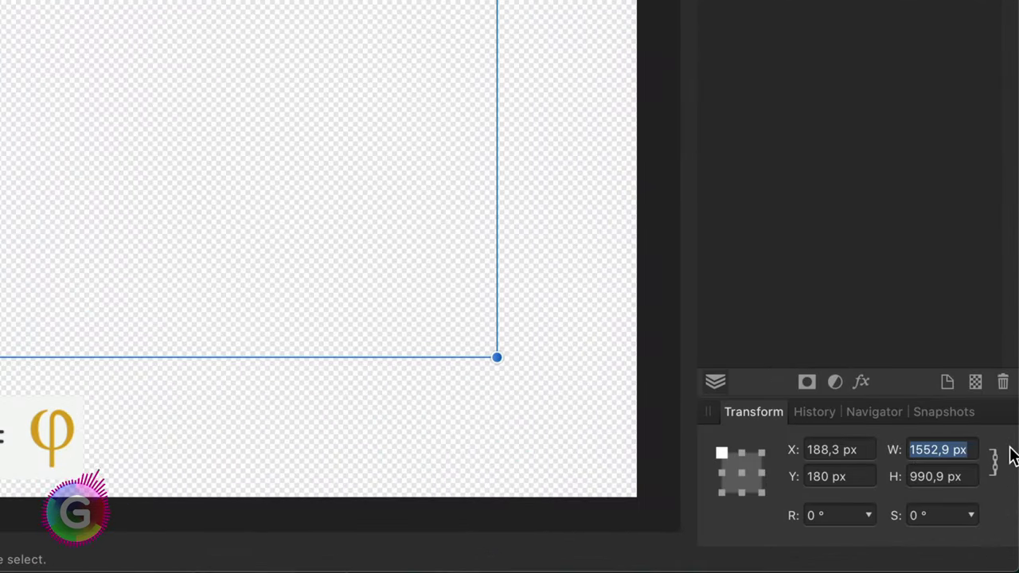
type("1618")
left_click(978, 480)
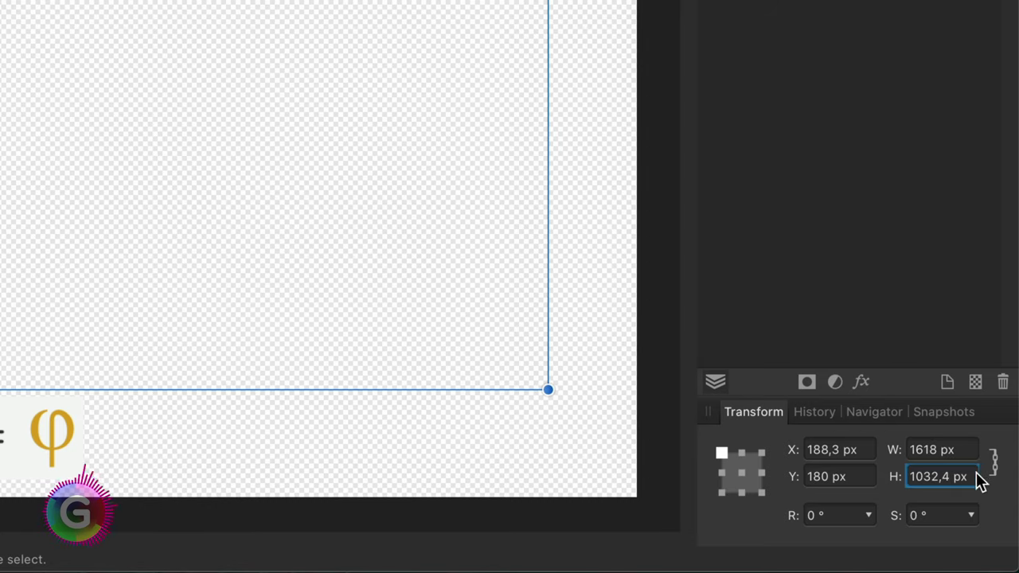
left_click(929, 482)
left_click(994, 469)
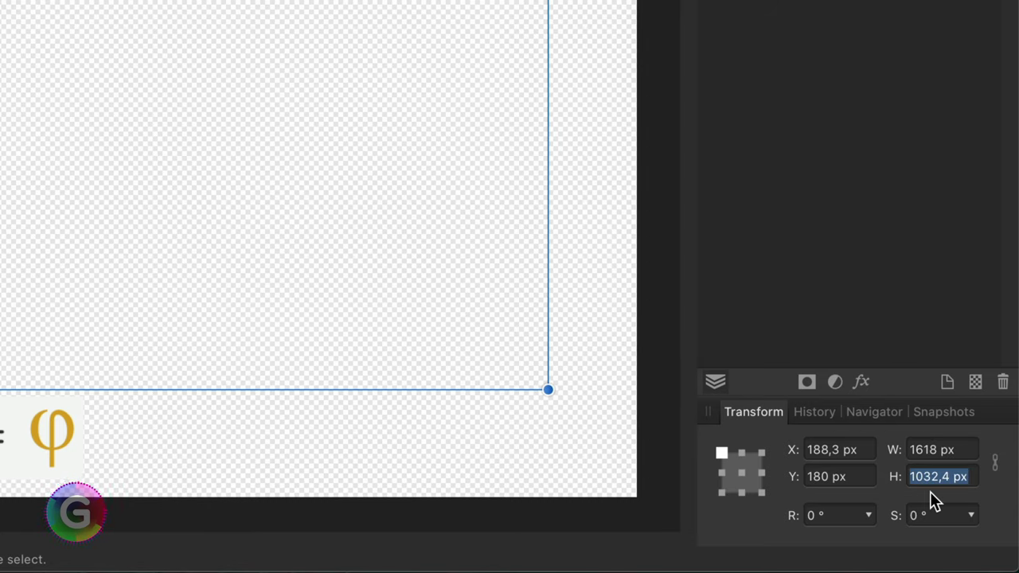
type("1000")
key("Return")
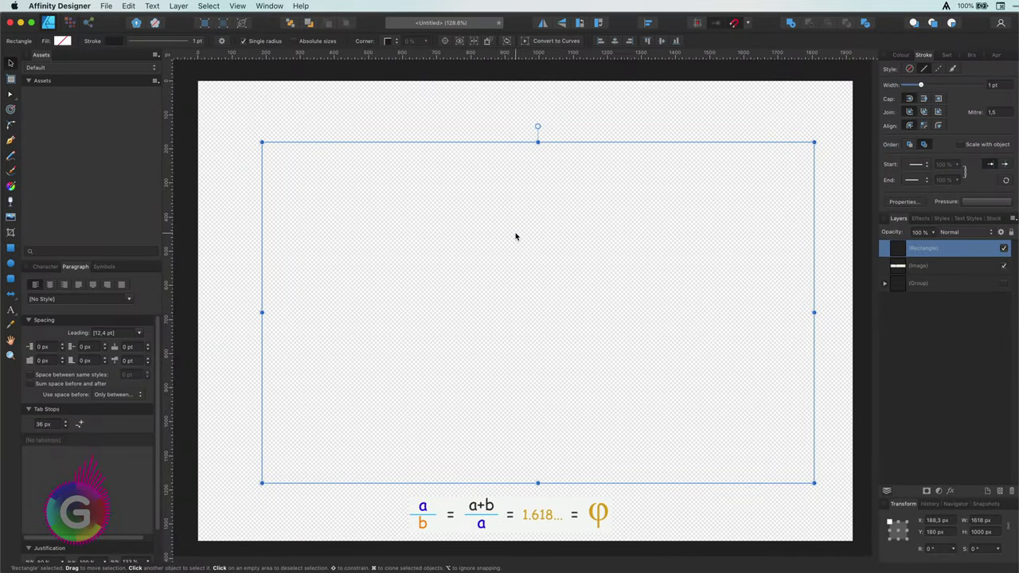
- Move the rectangle so it frames the golden spiral ruler overlay, and remove the overlay
left_click_drag(514, 233, 507, 228)
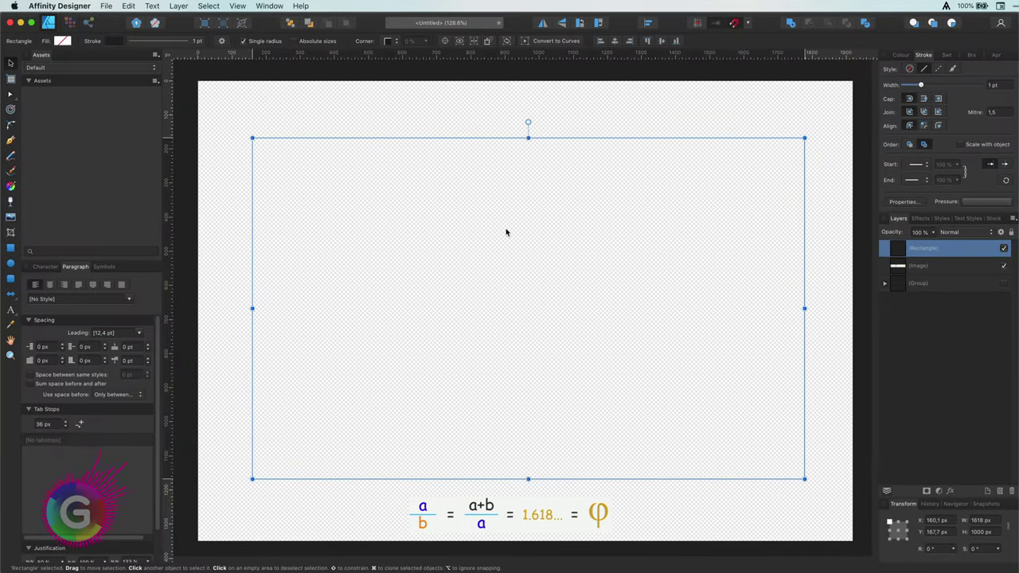
left_click(945, 6)
left_click(823, 70)
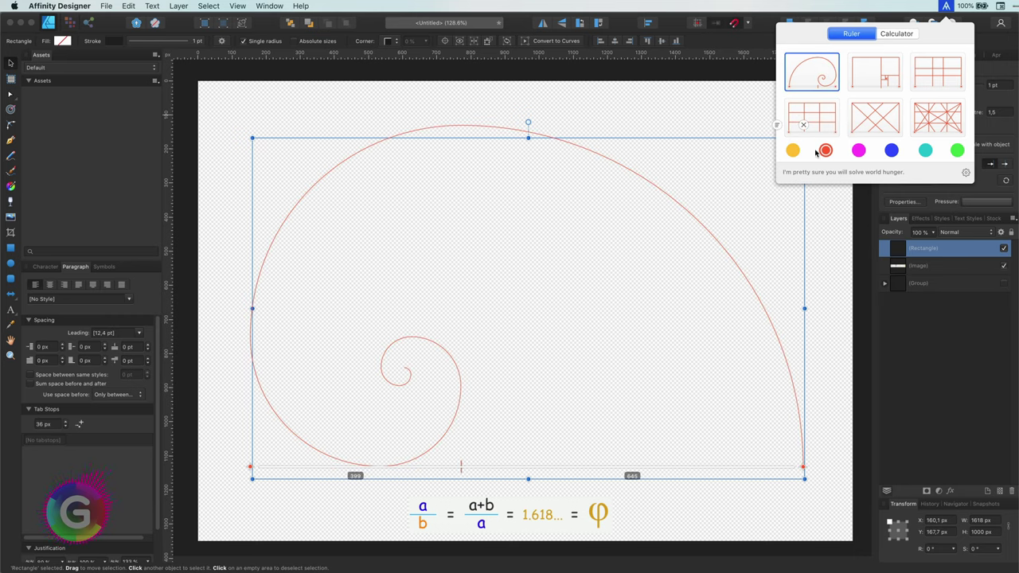
left_click(585, 142)
left_click_drag(587, 141, 584, 127)
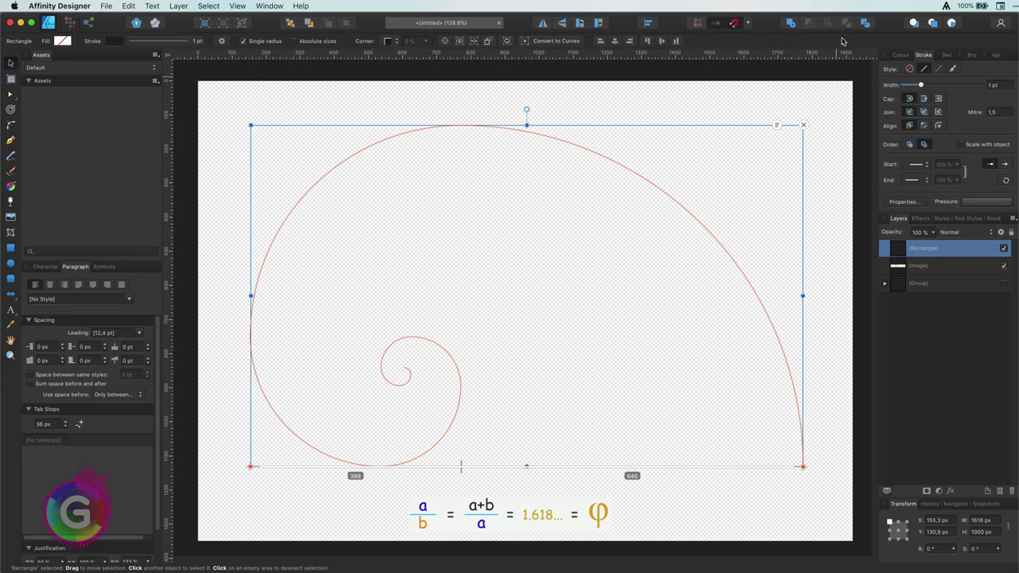
left_click(948, 6)
left_click(824, 66)
left_click(627, 130)
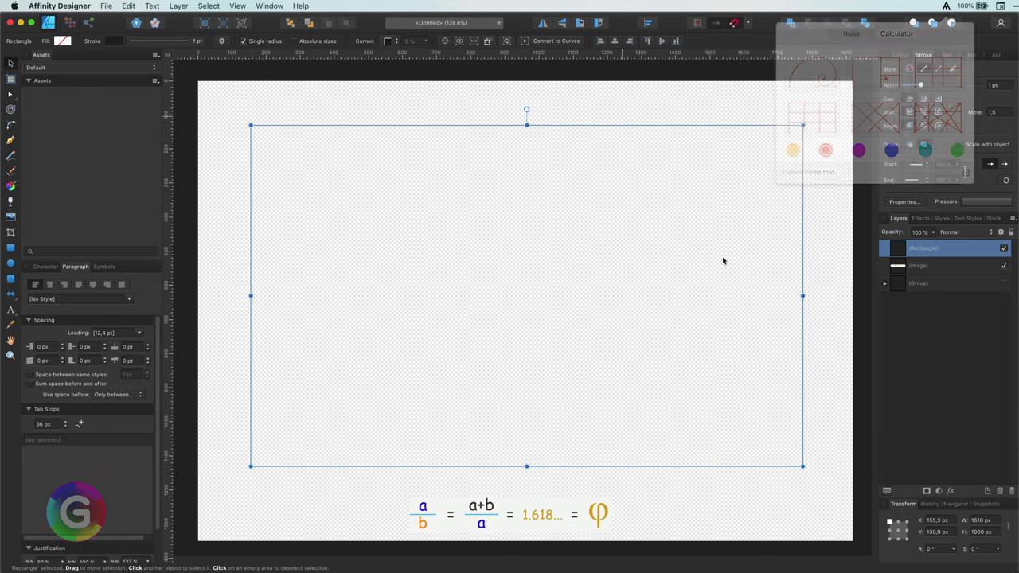
left_click(810, 478)
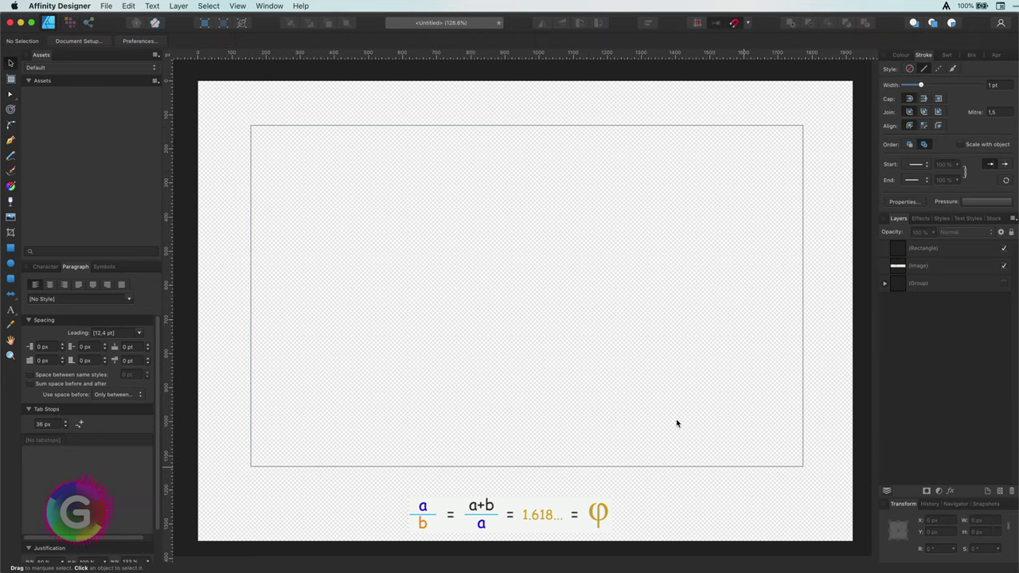
- Draw a 1000 px square inside the rectangle from its upper-right corner down to its lower edge
left_click(11, 248)
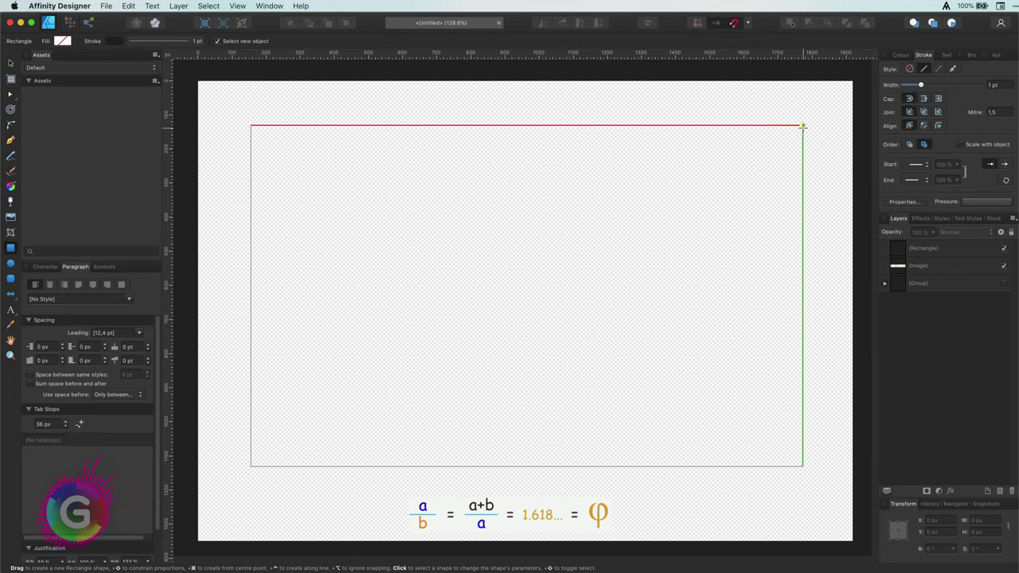
left_click_drag(802, 125, 571, 510)
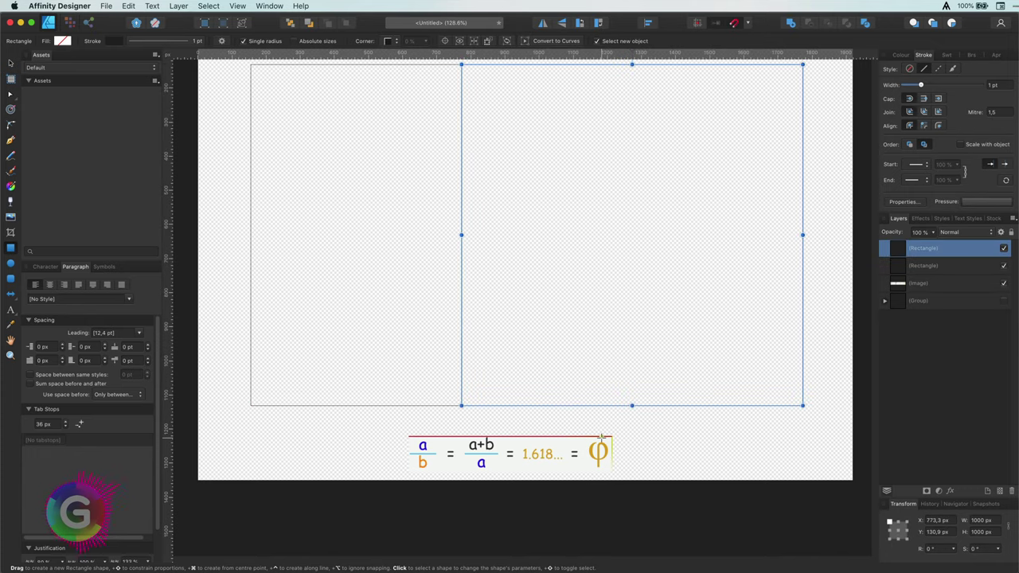
scroll(601, 437, "up", 2)
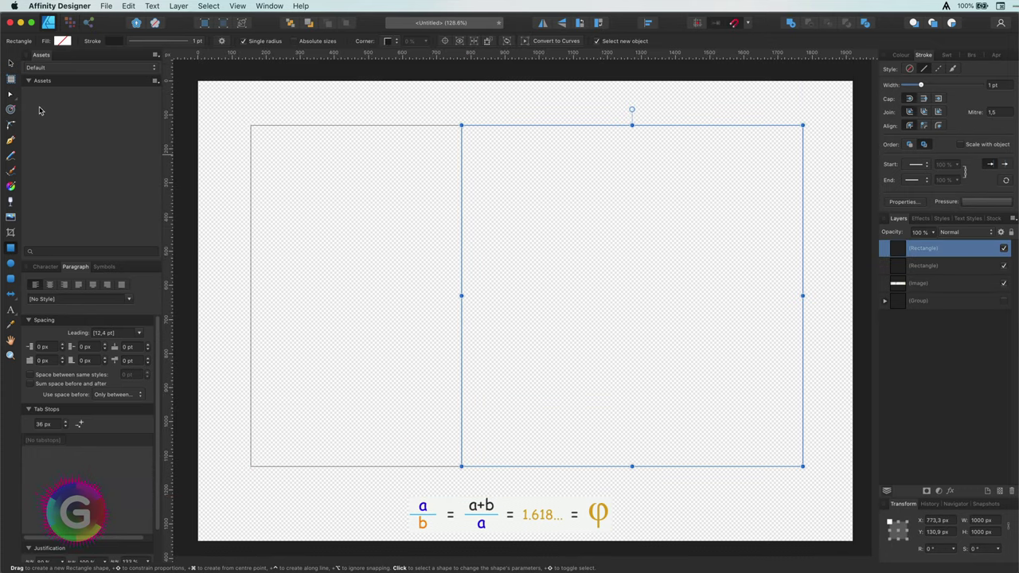
- Copy the square to the rectangle's left edge and shrink the copy to a 618 px square filling the remaining width
left_click(10, 64)
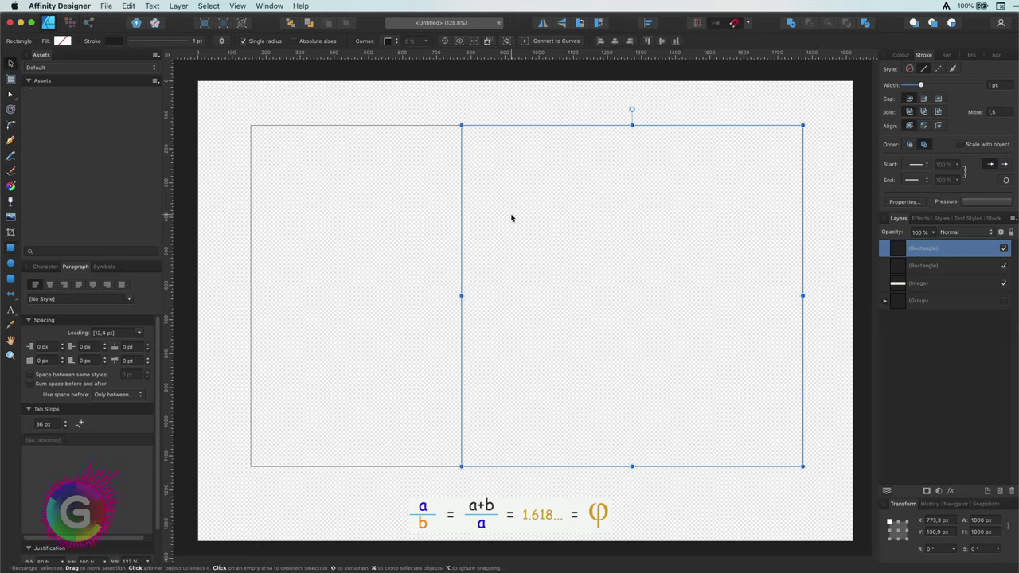
key("super+c")
key("super+v")
left_click_drag(598, 252, 398, 254)
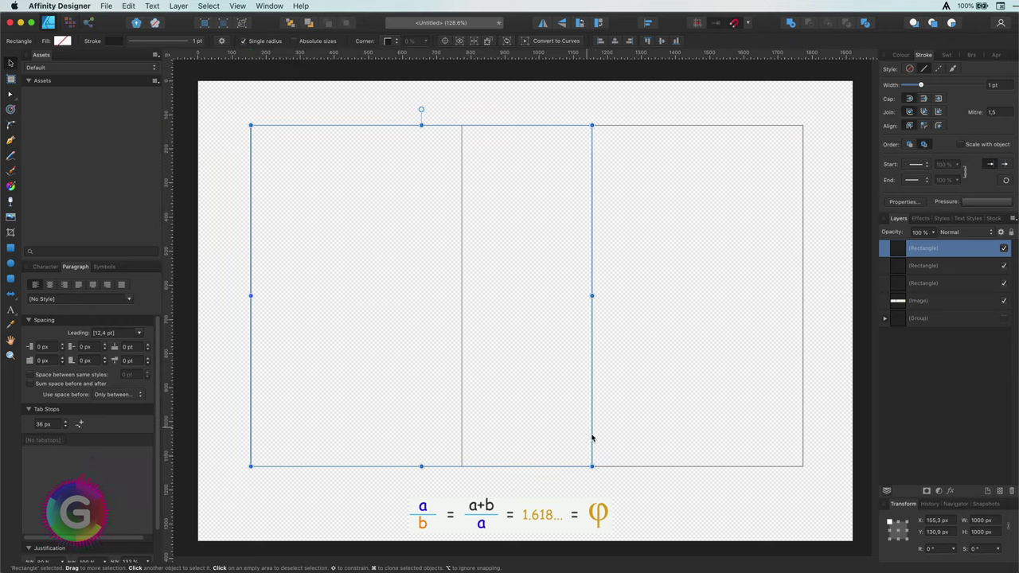
left_click_drag(592, 465, 467, 331)
- Duplicate the square twice at successively smaller golden-ratio sizes, placing one in the lower-left corner and the next beside it along the lower edge
key("super+j")
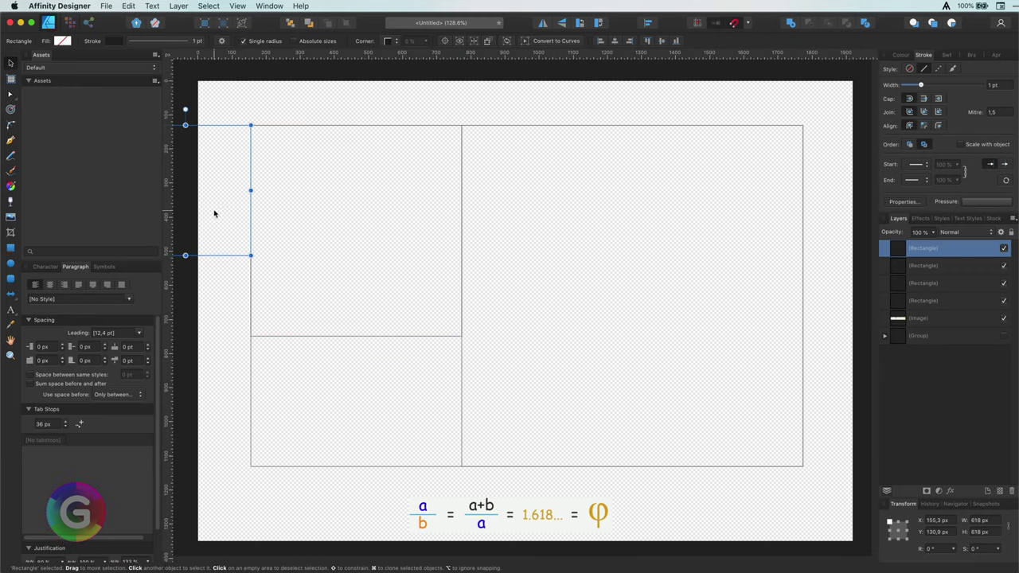
left_click_drag(214, 256, 462, 409)
key("super+j")
left_click(630, 373)
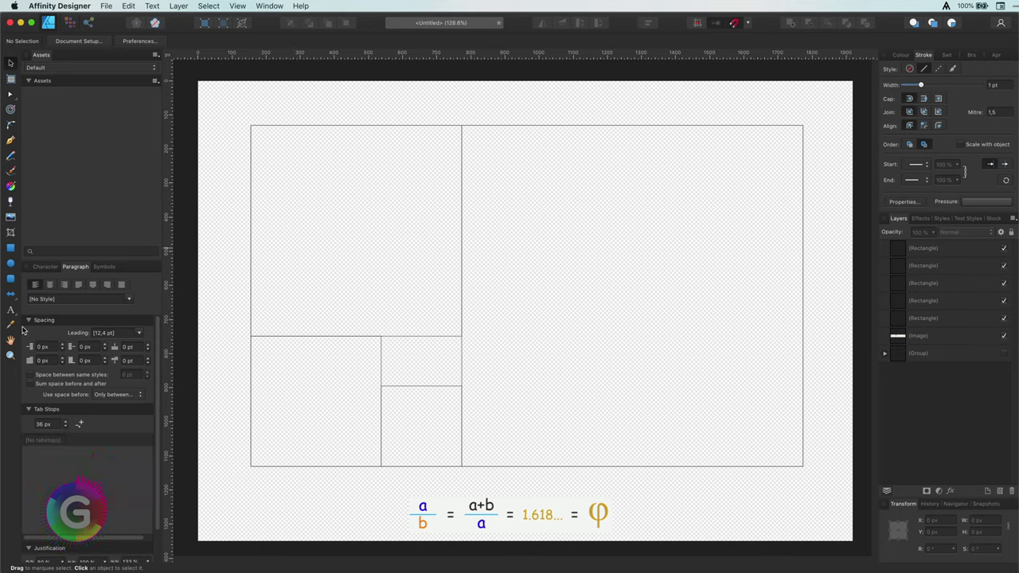
- Draw a circle about 2000 px in diameter centred on the largest square's lower-left corner, reaching the square's upper and right edges
left_click(11, 265)
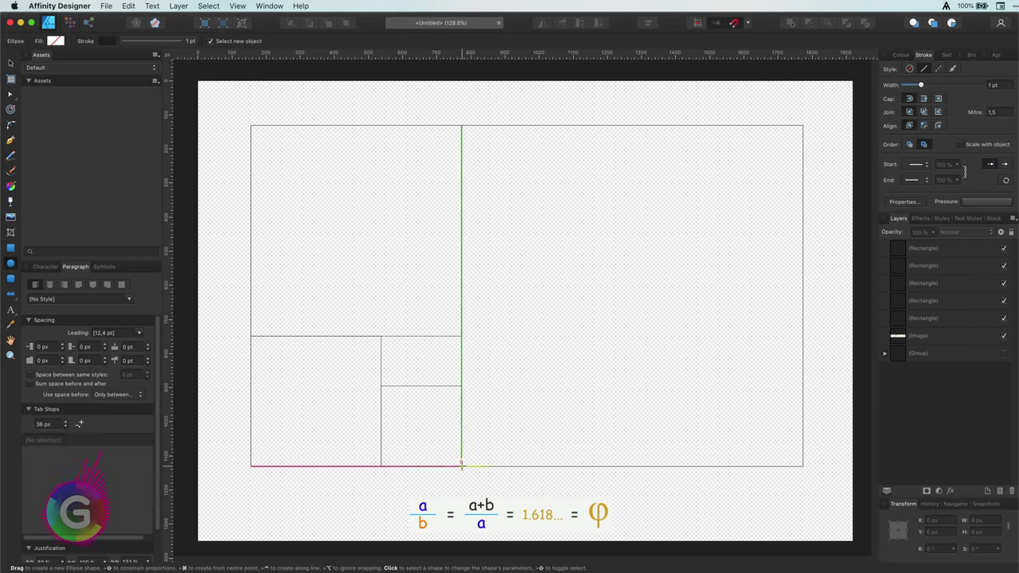
left_click_drag(462, 465, 510, 417)
key("super")
key("shift")
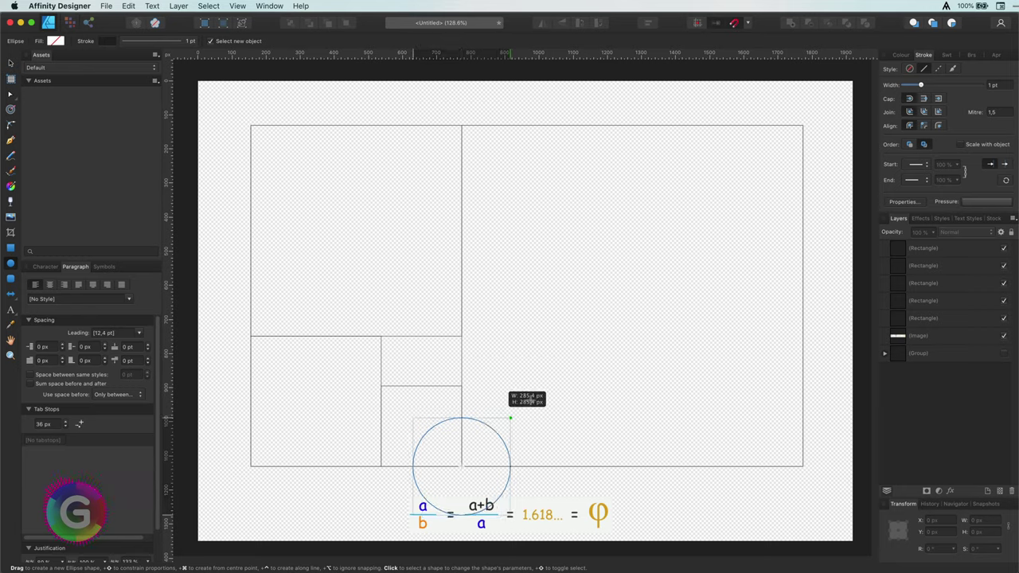
left_click_drag(511, 417, 811, 139)
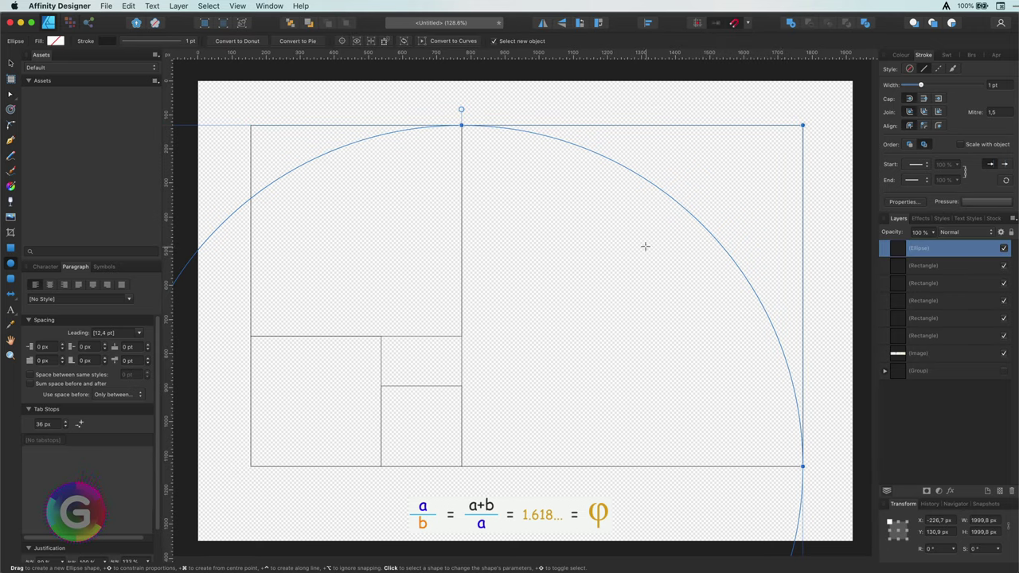
- Group the five rectangles and name the group "Golden Ratio Boxes"
left_click(937, 273)
left_click(937, 335, "shift")
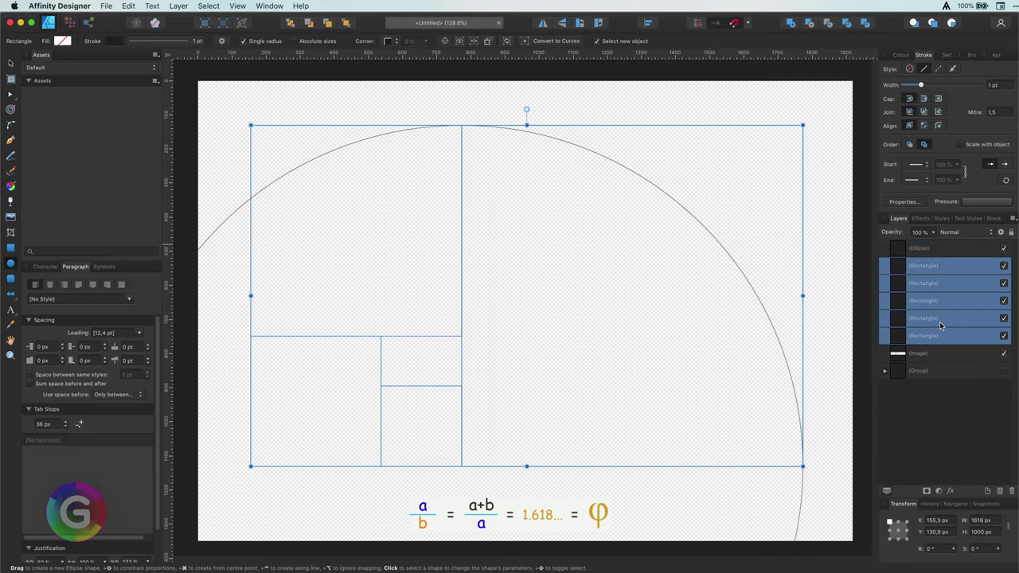
key("super+g")
double_click(927, 265)
type("Gold")
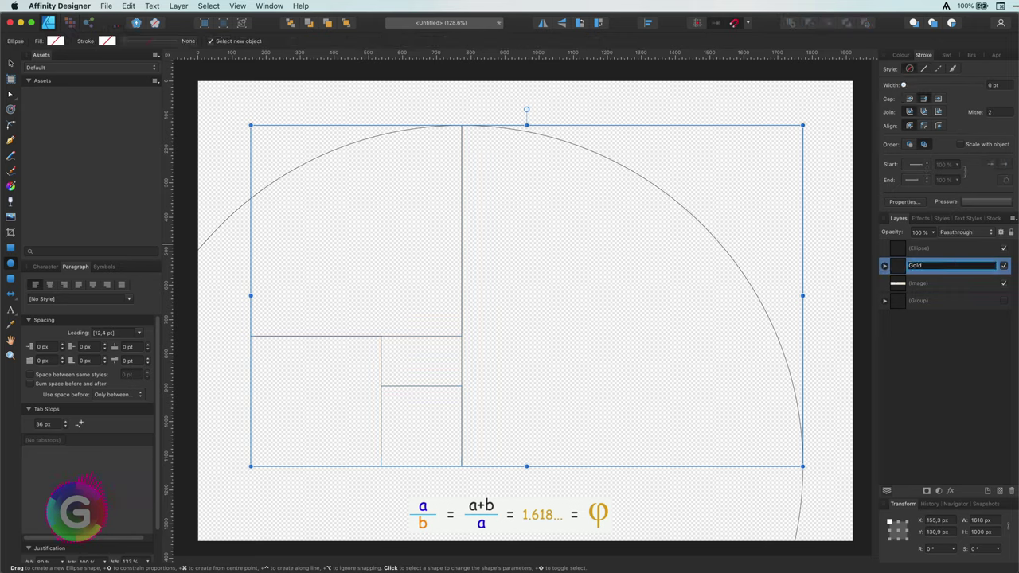
type("en Ratio Boxes")
key("Return")
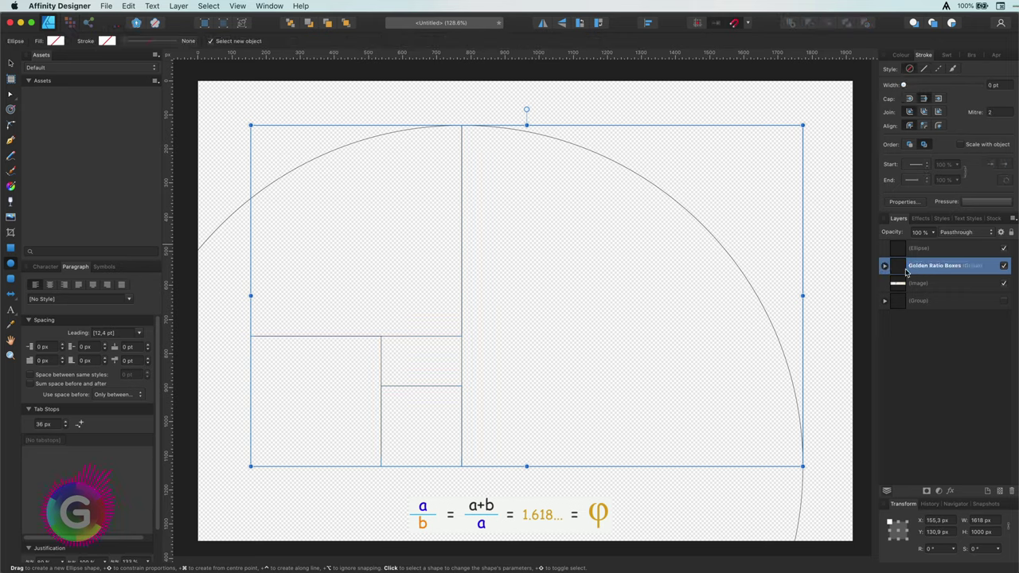
- Set the circle's stroke width to 6 pt
key("v")
left_click(576, 150)
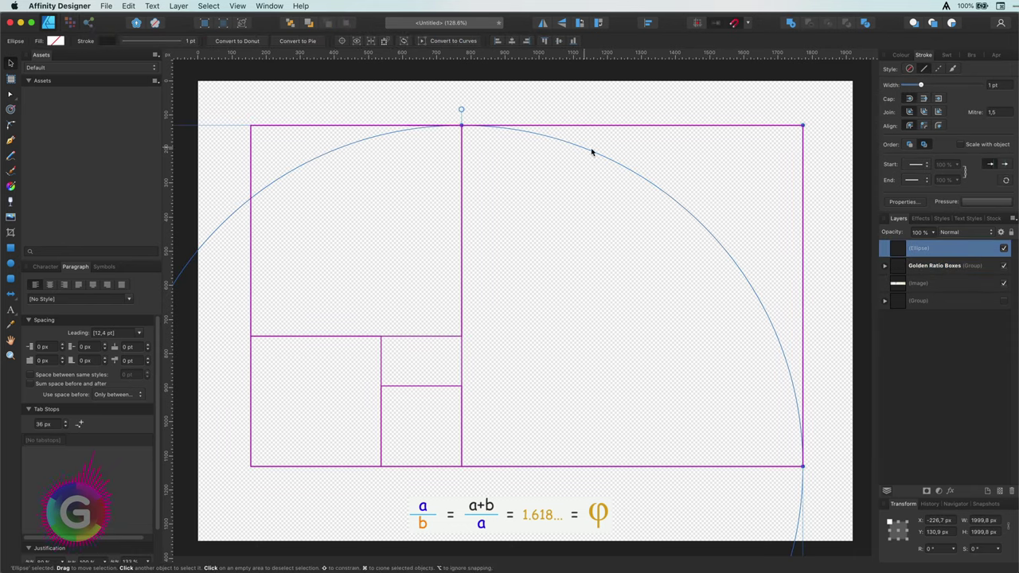
left_click_drag(1007, 84, 936, 81)
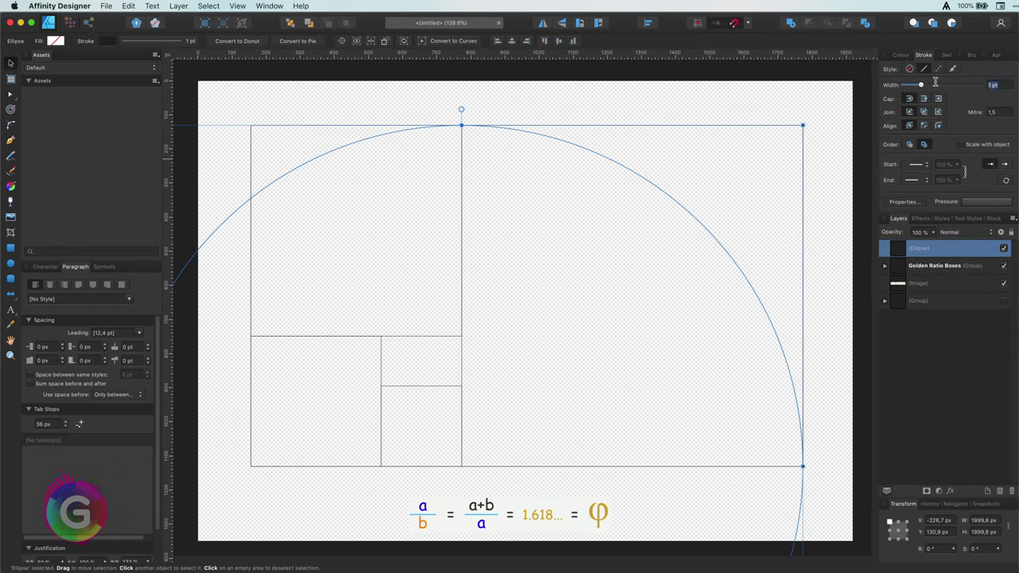
type("6")
key("Return")
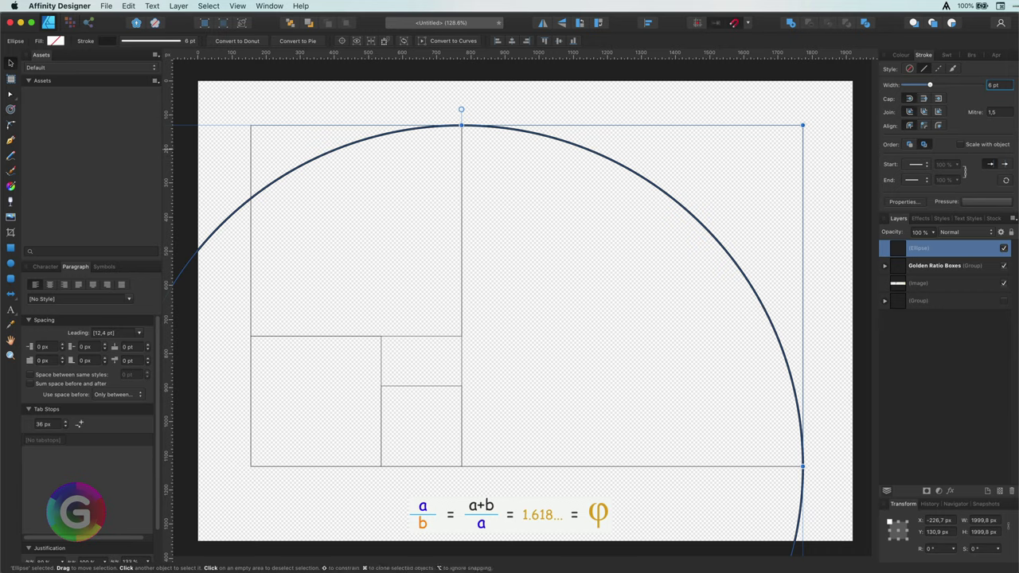
- Convert the circle to a pie shape and make its angle handles available for editing
left_click(11, 93)
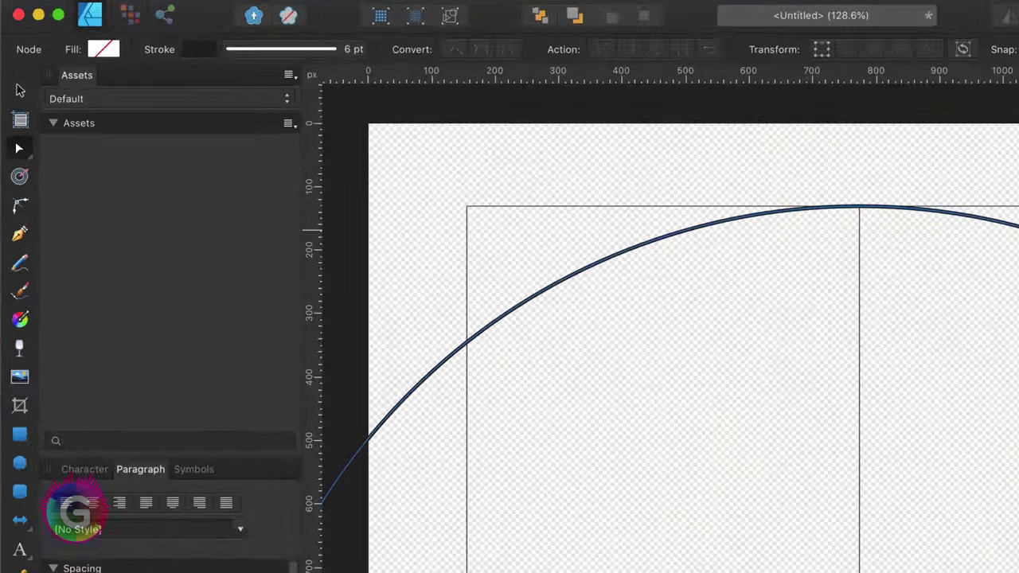
left_click(603, 55)
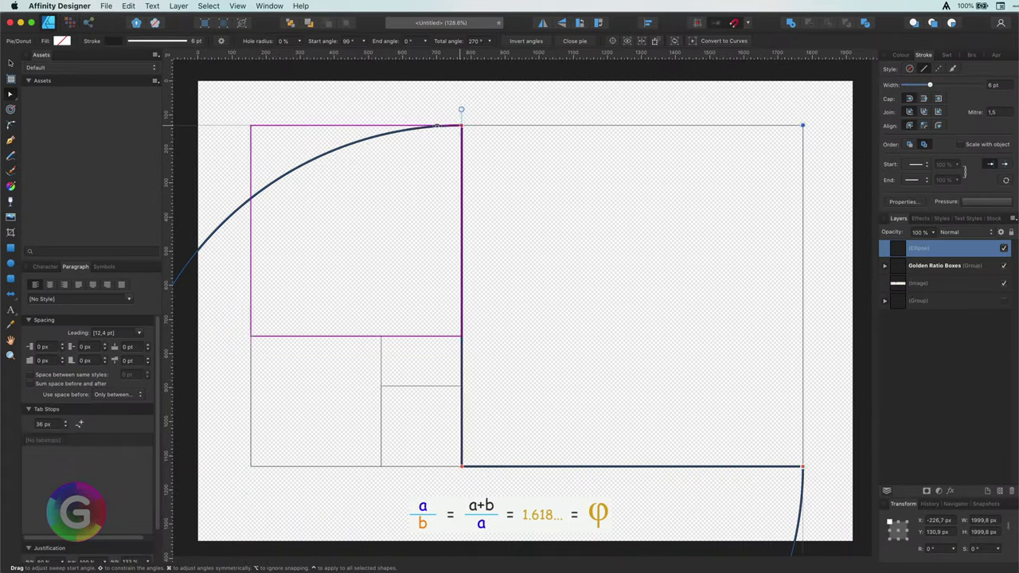
- Adjust the pie to a quarter circle filling the largest square, with a 360° start angle and a 90° end angle
left_click_drag(437, 126, 373, 352)
left_click_drag(802, 466, 462, 125)
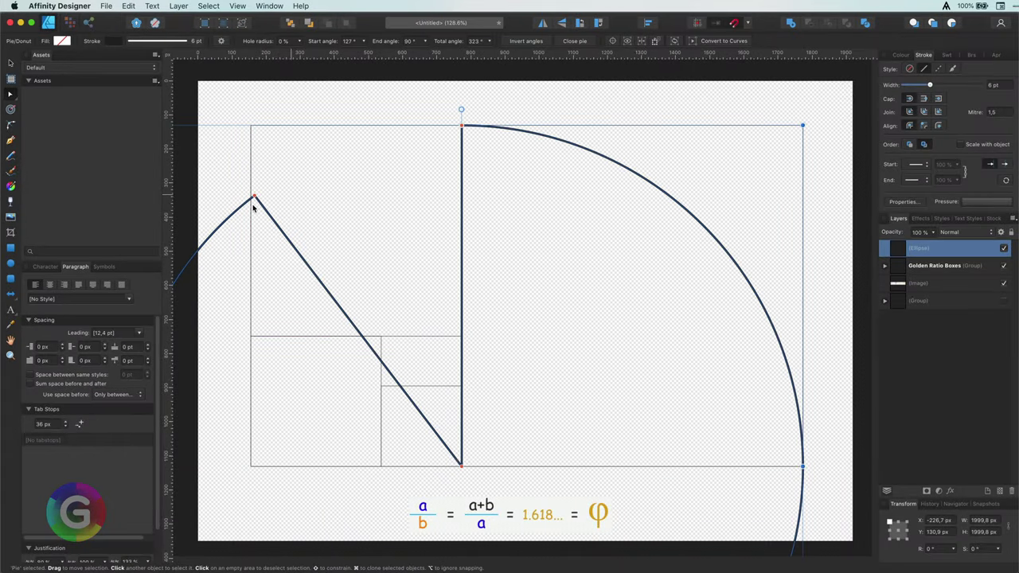
left_click_drag(253, 204, 800, 466)
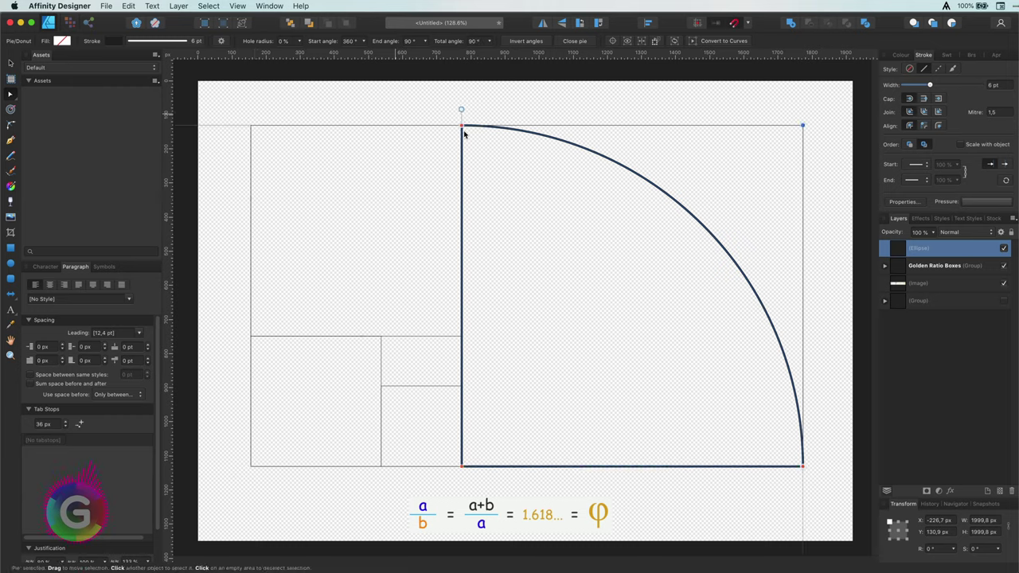
- Convert the quarter pie to curves and delete its corner node at the circle's centre
right_click(522, 135)
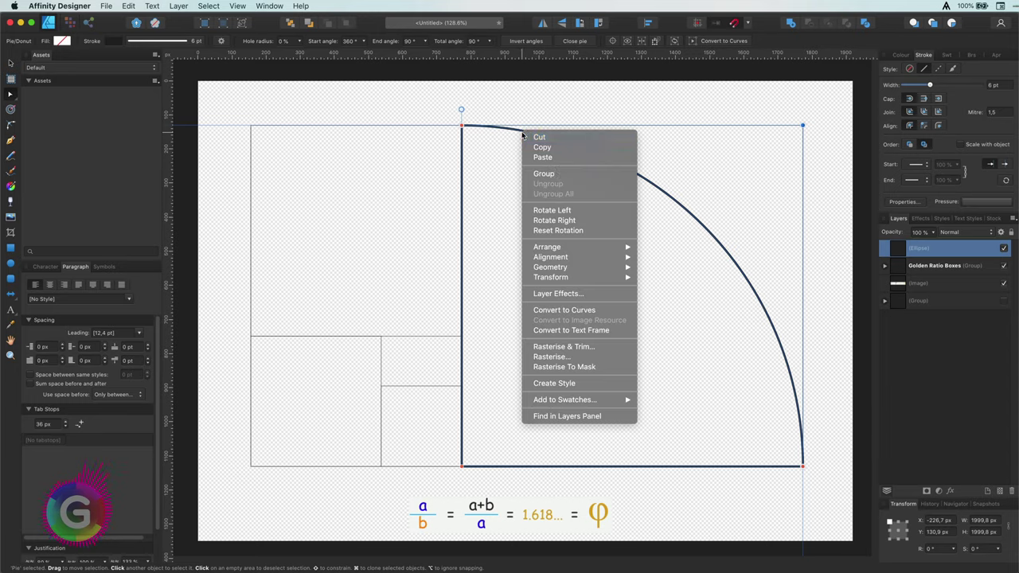
left_click(589, 310)
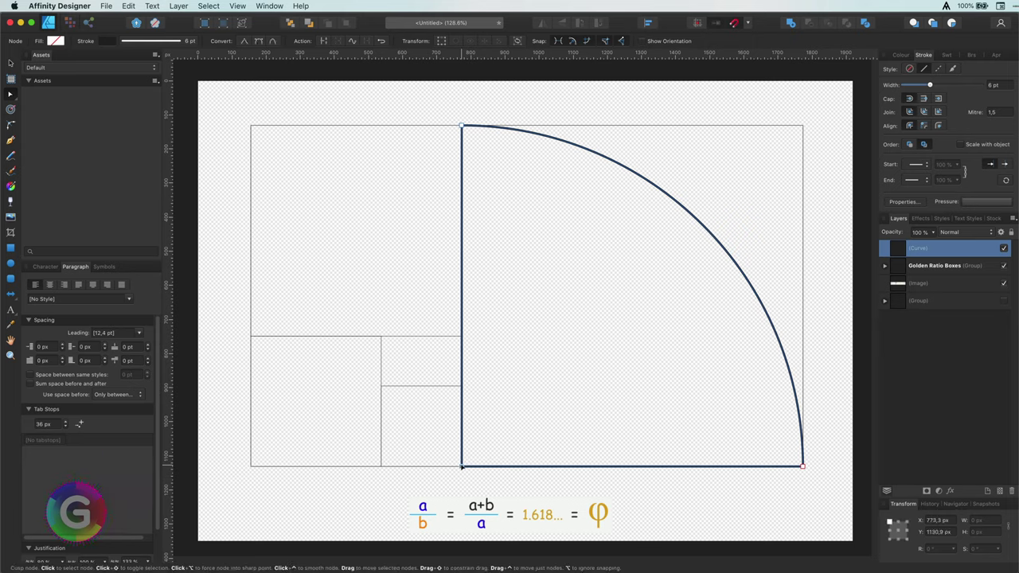
left_click(462, 467)
key("Delete")
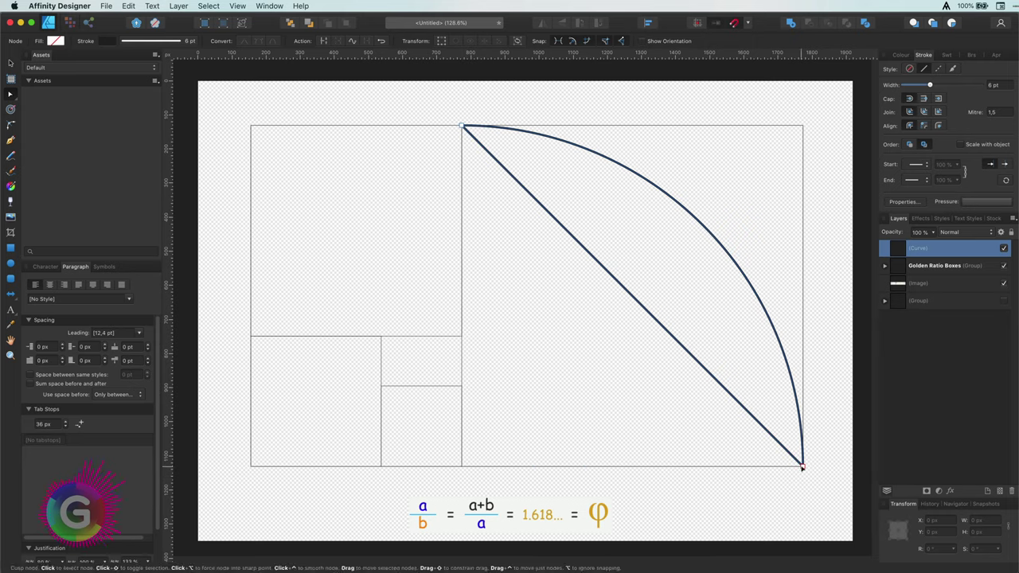
- Break the curve at its lower-right node and delete the straight closing segment, leaving only the arc
left_click(801, 467)
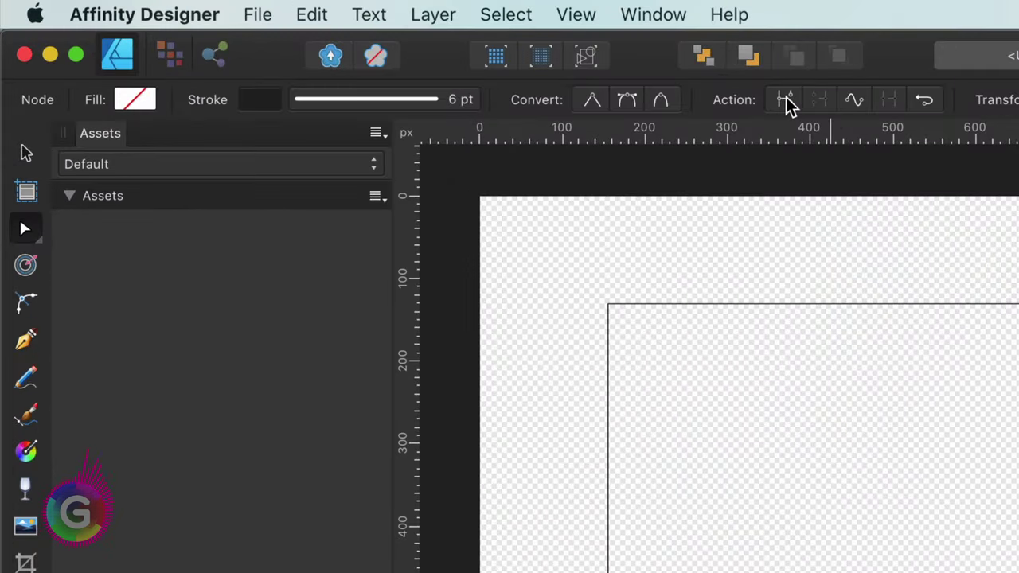
left_click(787, 102)
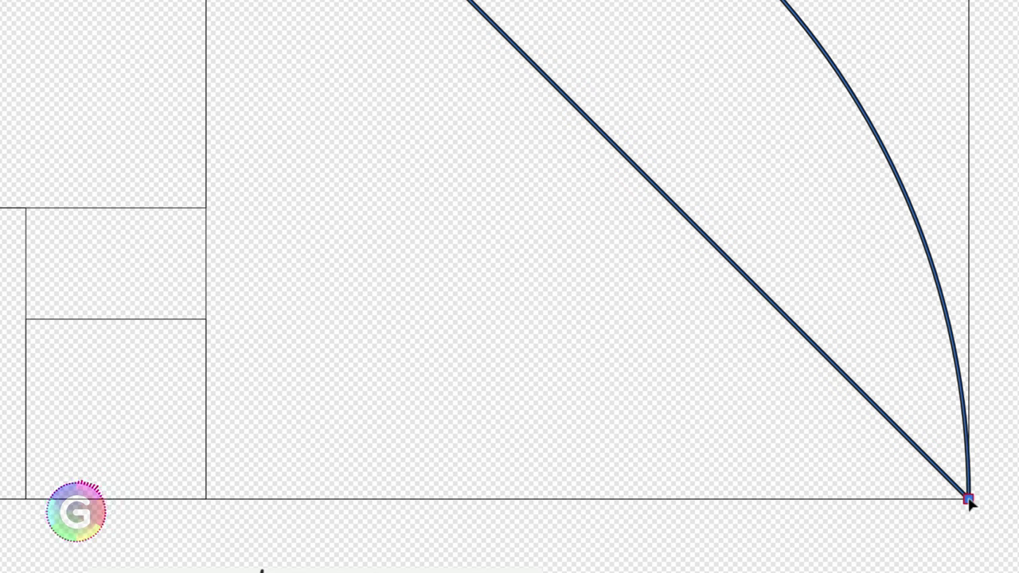
key("Delete")
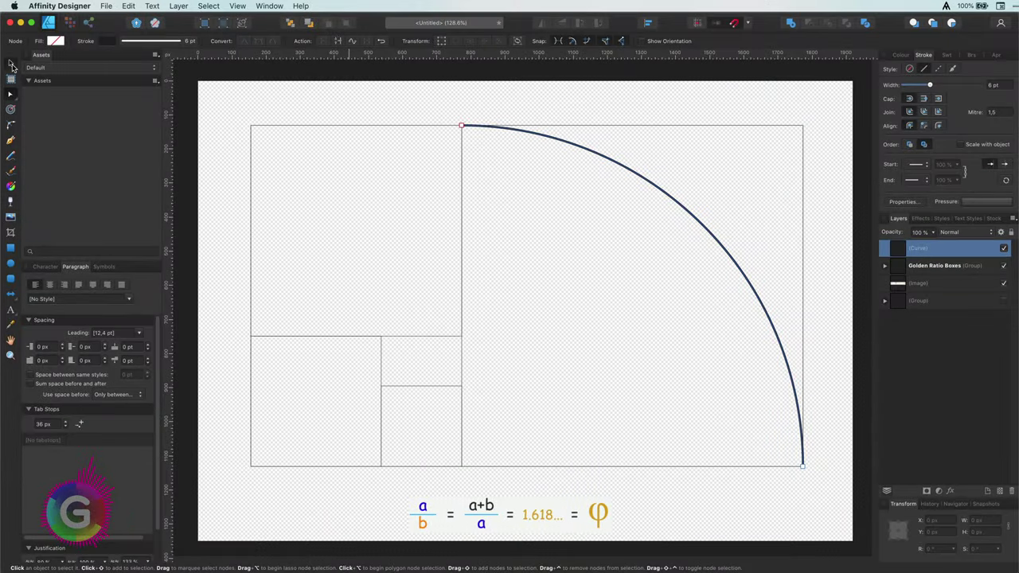
- Duplicate the arc, rotate the copy 90° counterclockwise and move it left so it continues from the original's upper end
left_click(10, 63)
left_click(342, 85)
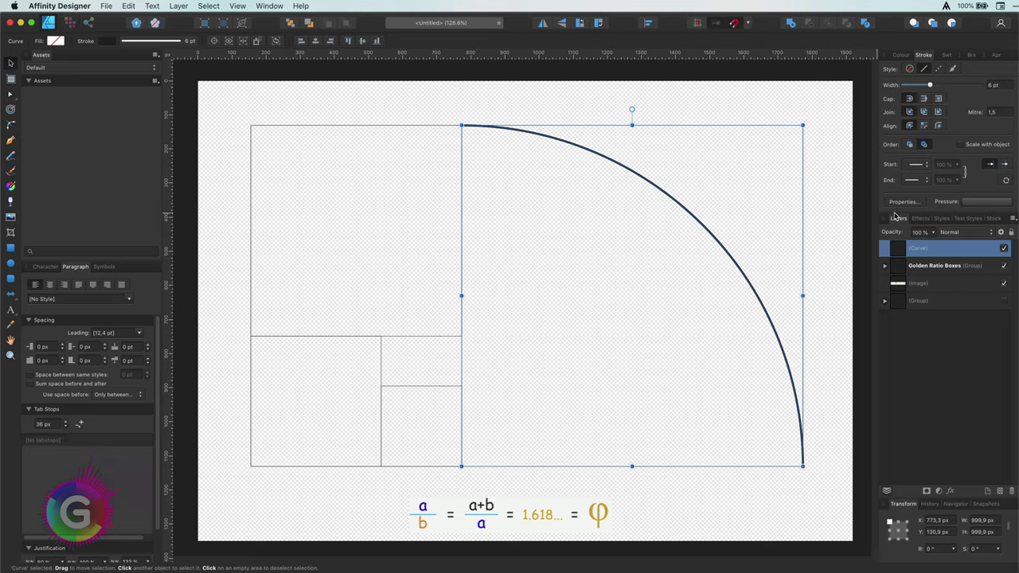
key("super+j")
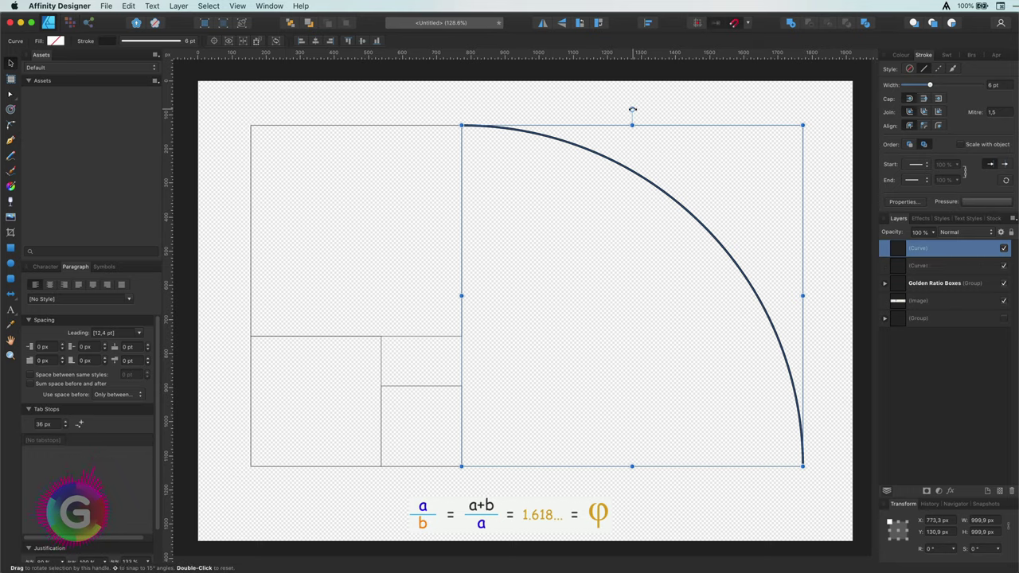
left_click_drag(632, 109, 448, 295)
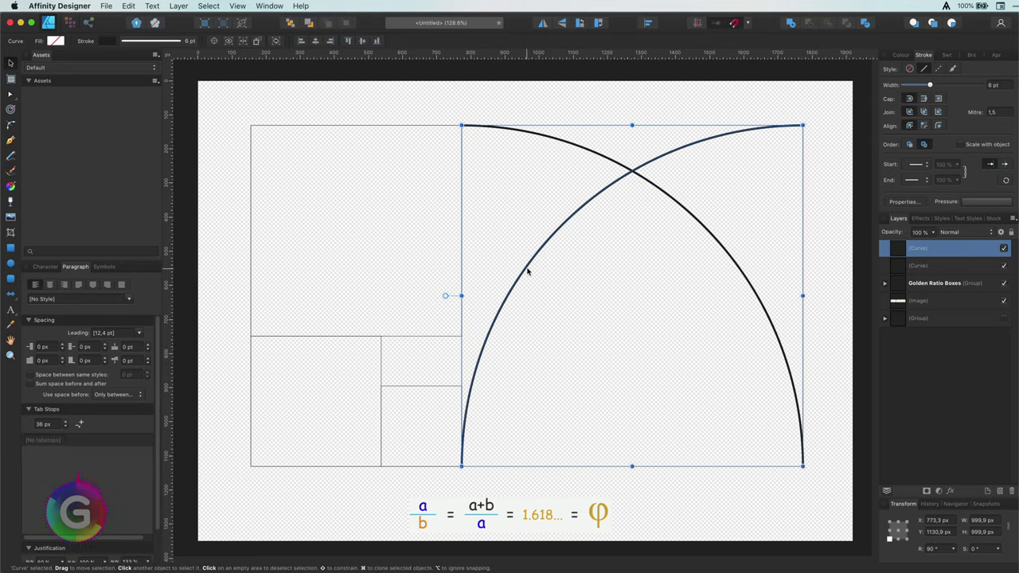
left_click_drag(524, 271, 186, 269)
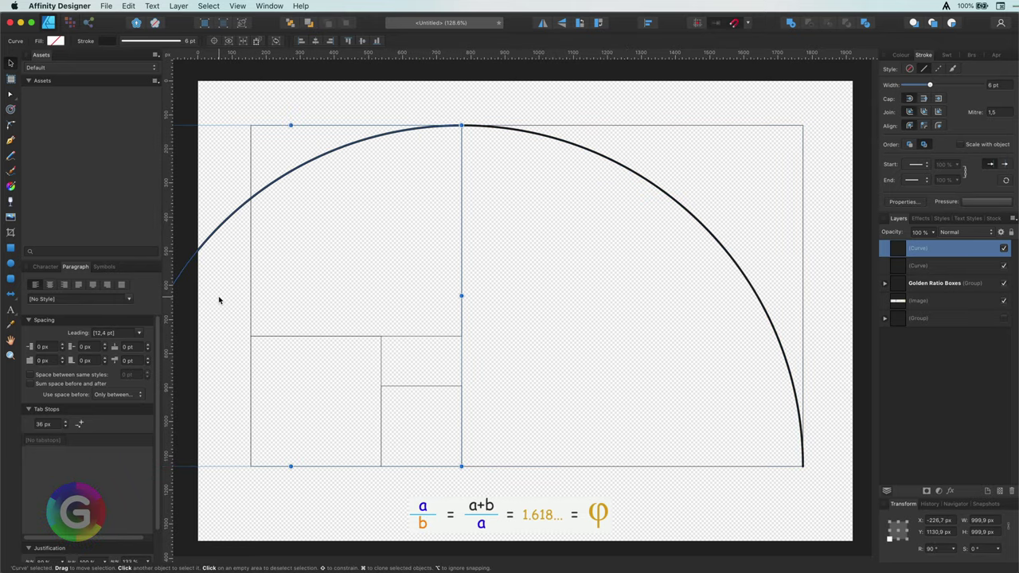
- Scale the copied arc proportionally to 618 px so it fits the second-largest square
scroll(415, 306, "down", 3)
left_click_drag(277, 374, 342, 310)
scroll(368, 290, "up", 3)
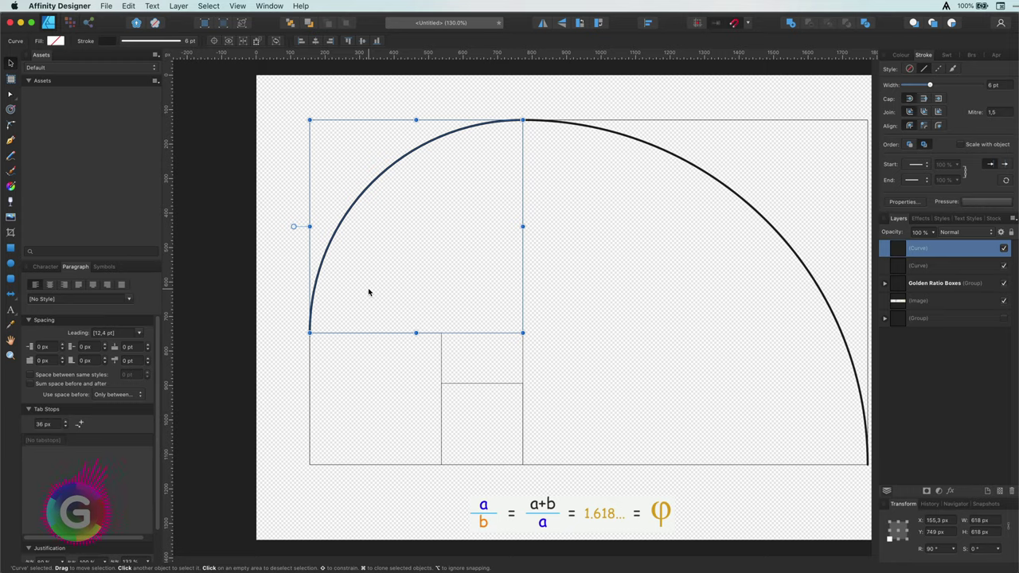
- Repeat the transformed duplication ten times to continue the spiral inward, and deselect the arcs
key("super+j")
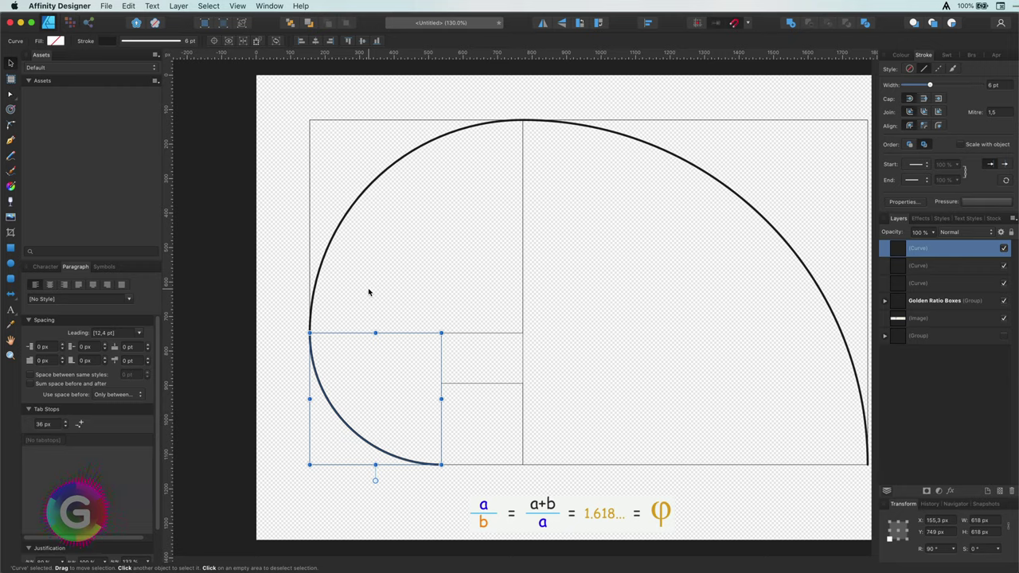
key("super+j")
key("super+j")
key("super+j")
key("super+j")
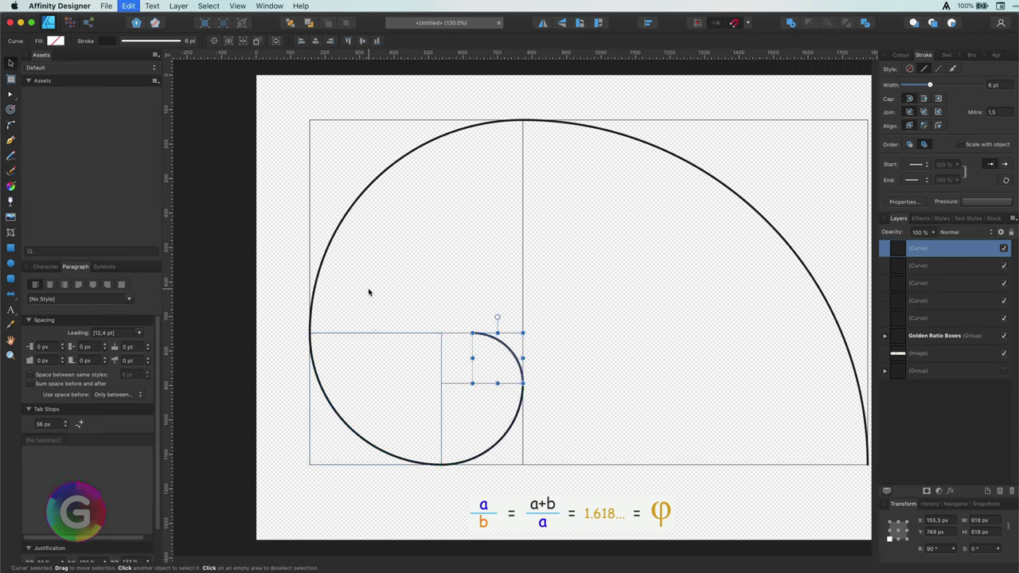
key("super+j")
key("super+j")
key("super+j")
key("super+j")
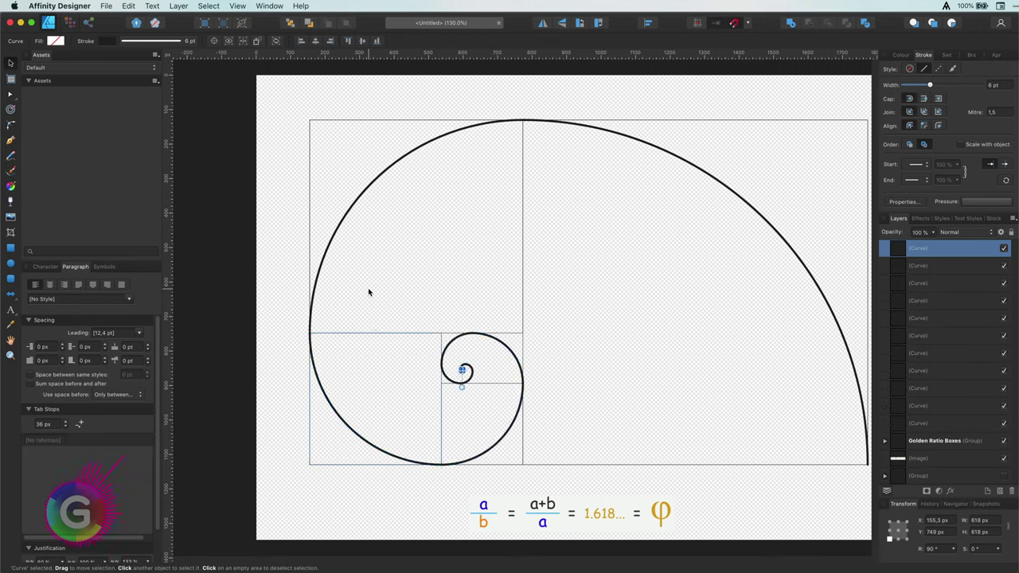
key("super+j")
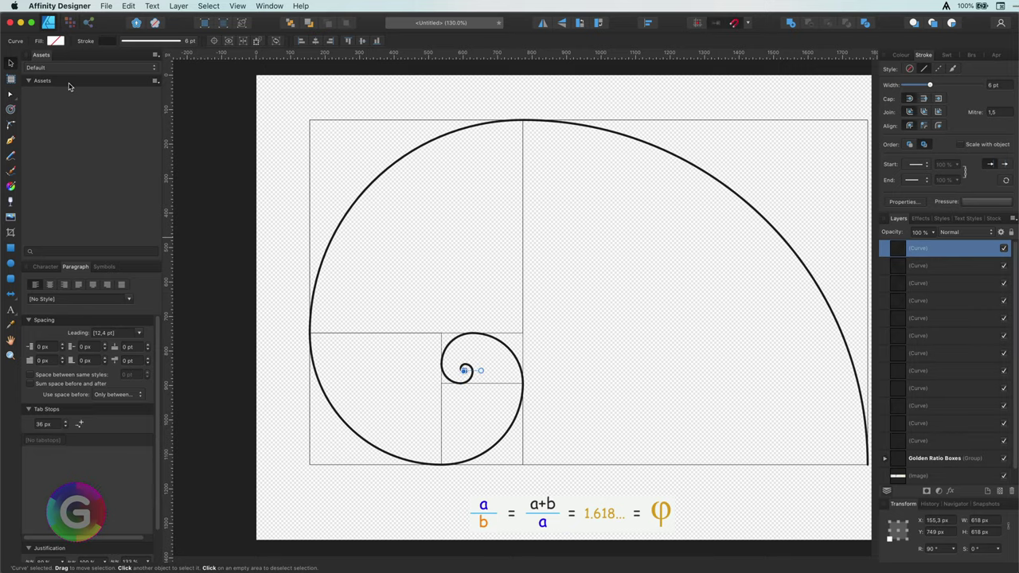
left_click(281, 137)
scroll(525, 288, "down", 5)
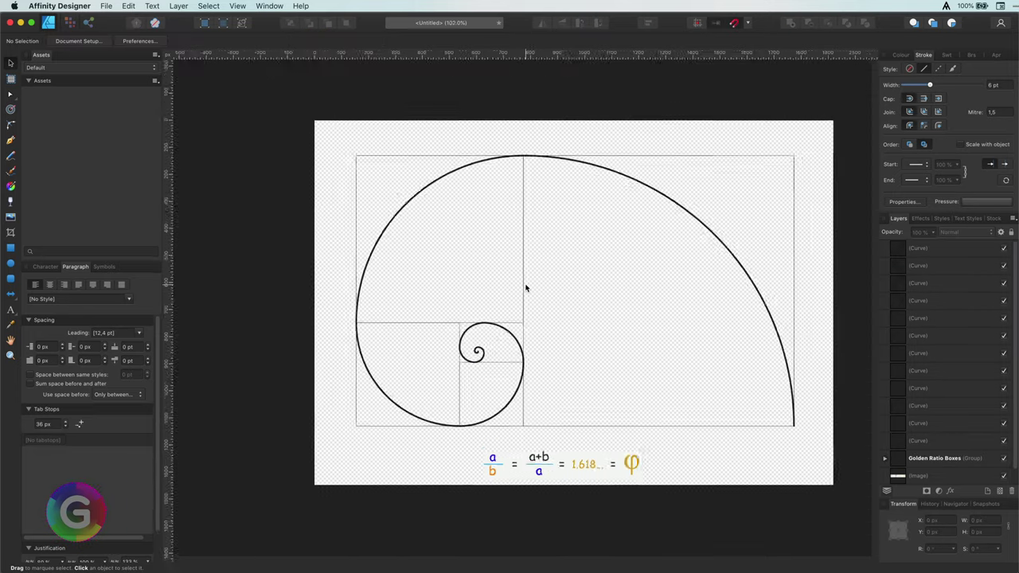
key("super+0")
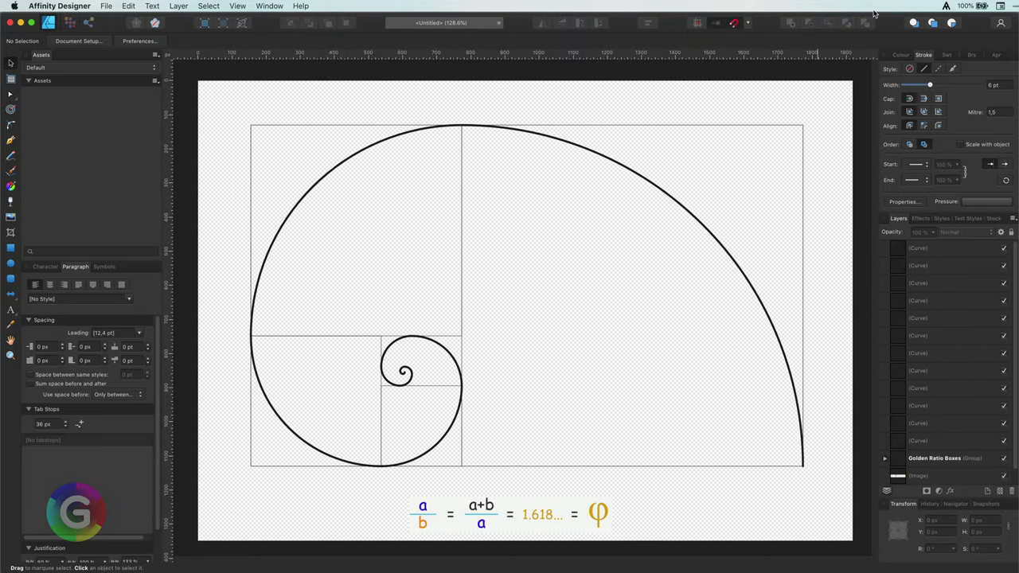
- Overlay the golden spiral from the golden ratio ruler utility to compare it with the drawn spiral, and remove the overlay
left_click(945, 7)
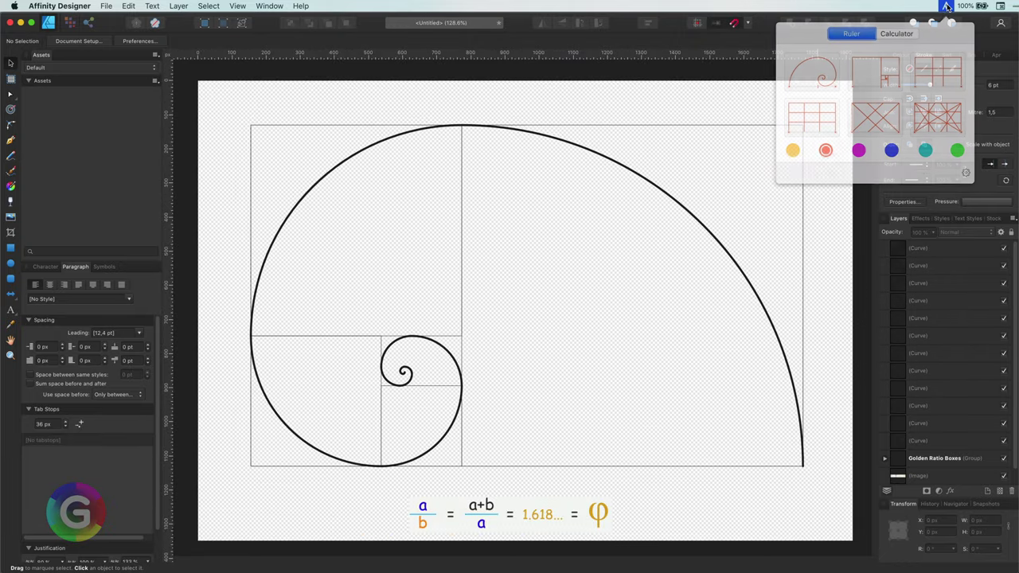
left_click(812, 76)
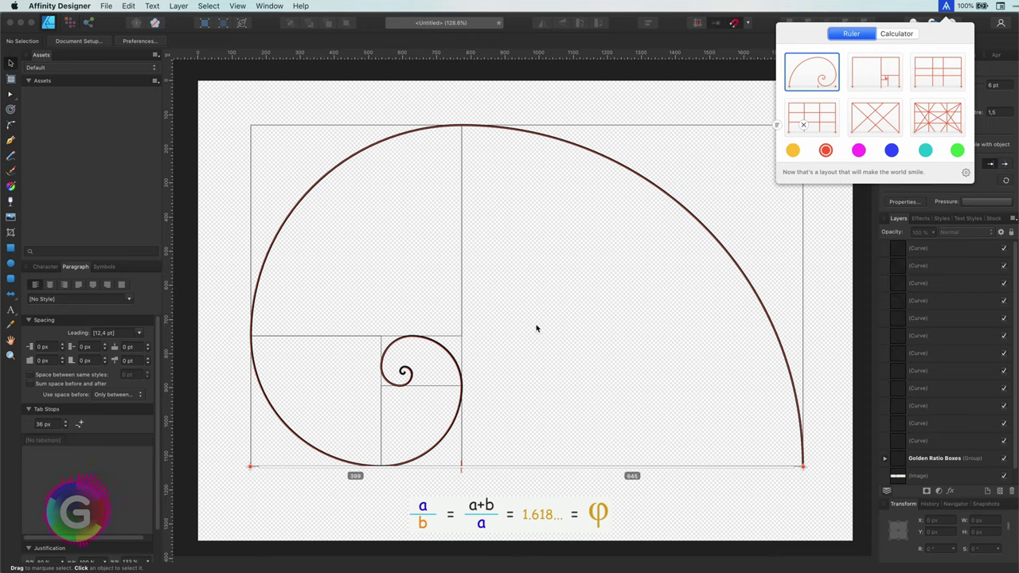
left_click(825, 243)
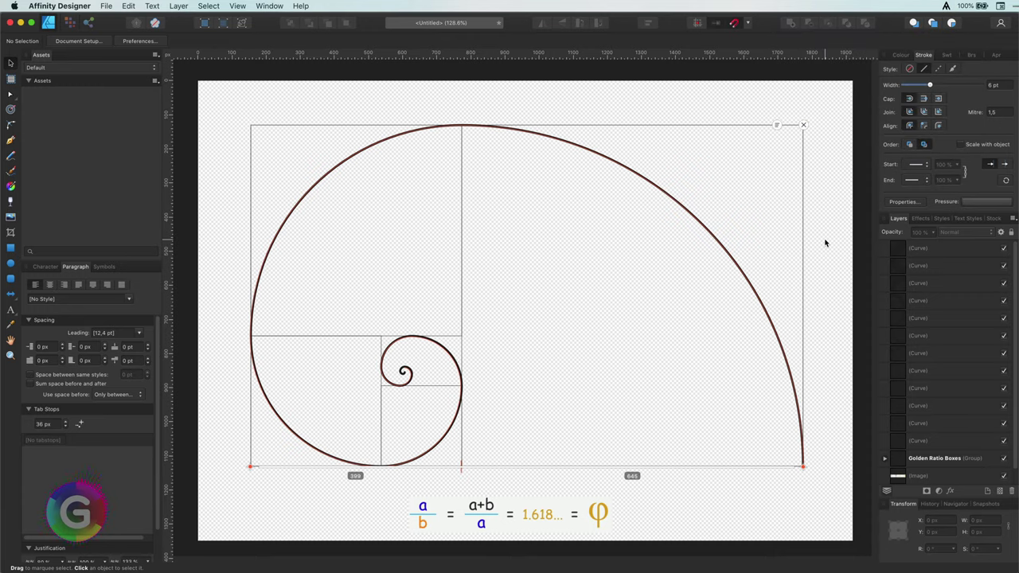
left_click(945, 7)
left_click(812, 76)
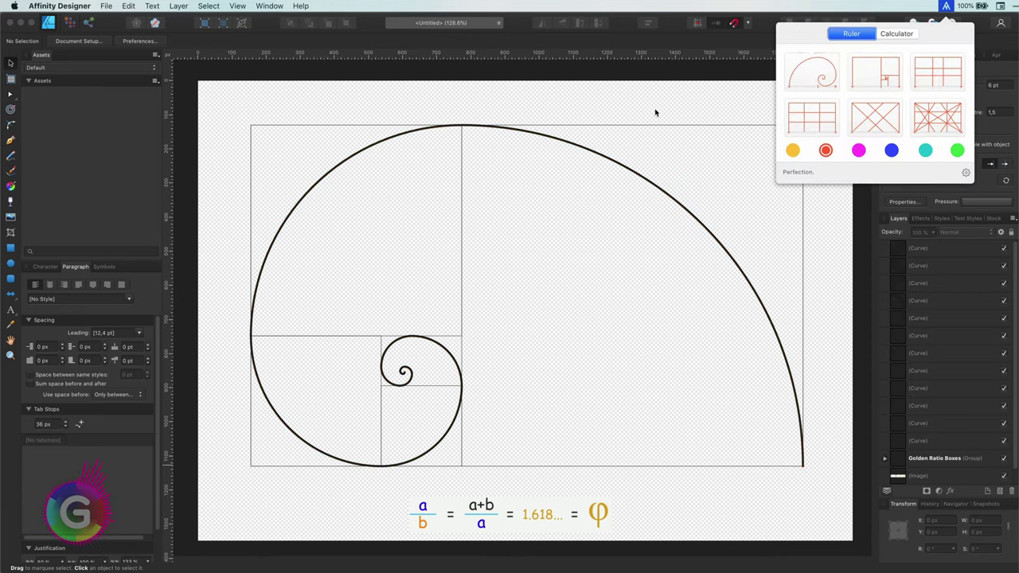
left_click(639, 98)
- Group all twelve arcs and name the group "Golden Ratio Spiral"
left_click(923, 441)
left_click(933, 250, "shift")
key("super+g")
left_click(920, 250)
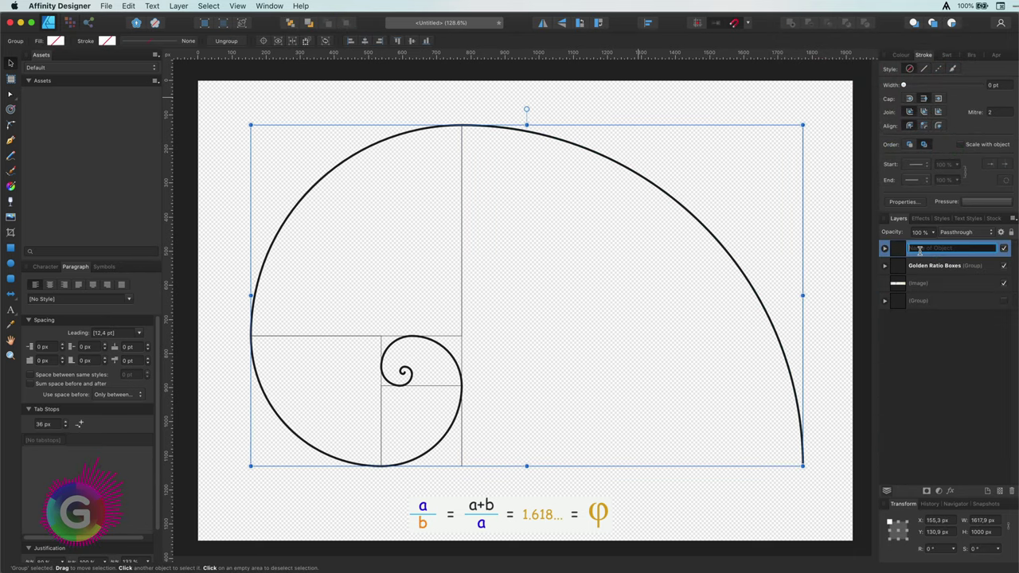
type("Golden Ratio Spiral")
key("Return")
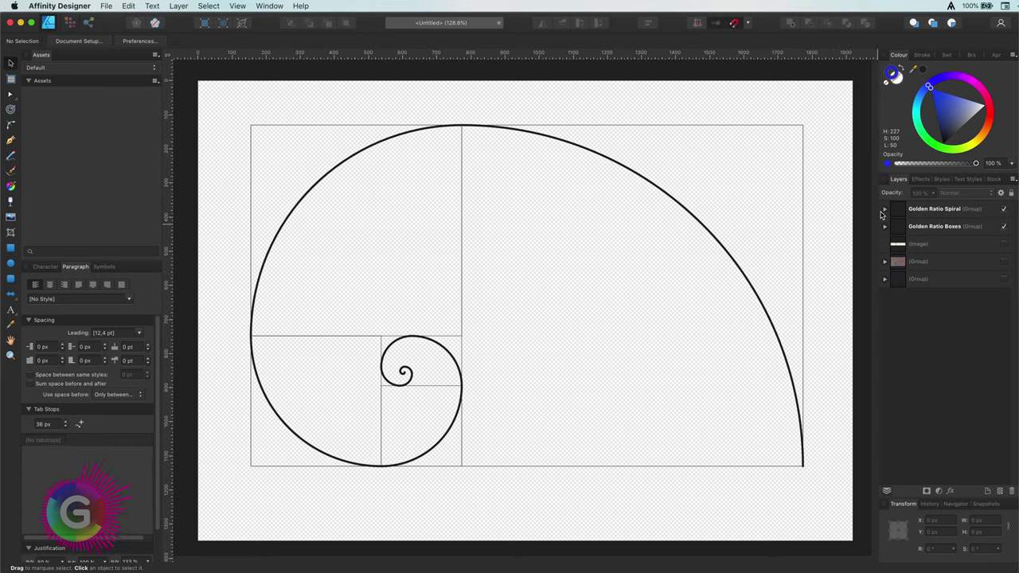
- Hide the four smallest arcs inside the Golden Ratio Spiral group and select the collapsed group
left_click(885, 209)
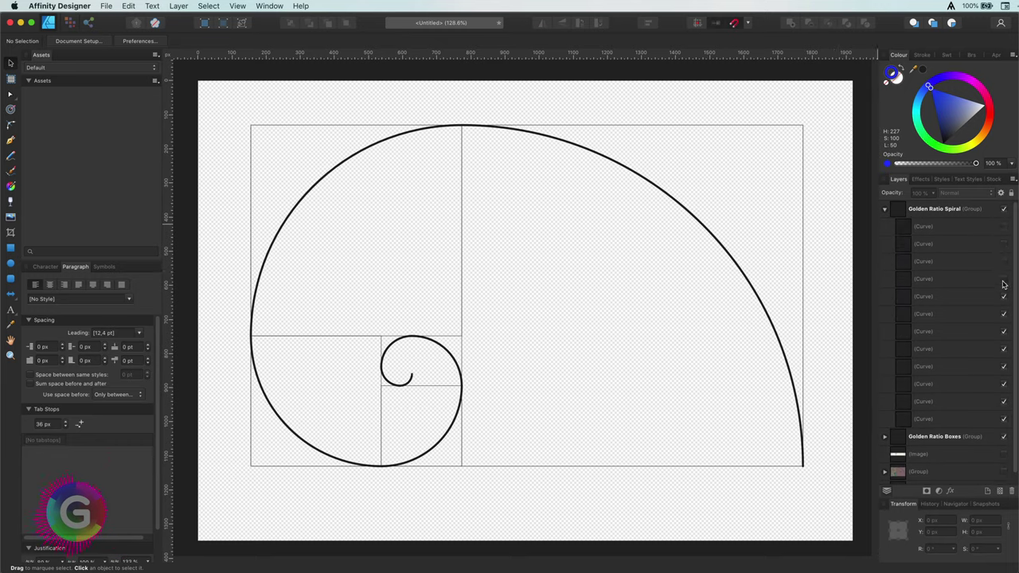
left_click(884, 209)
left_click(911, 212)
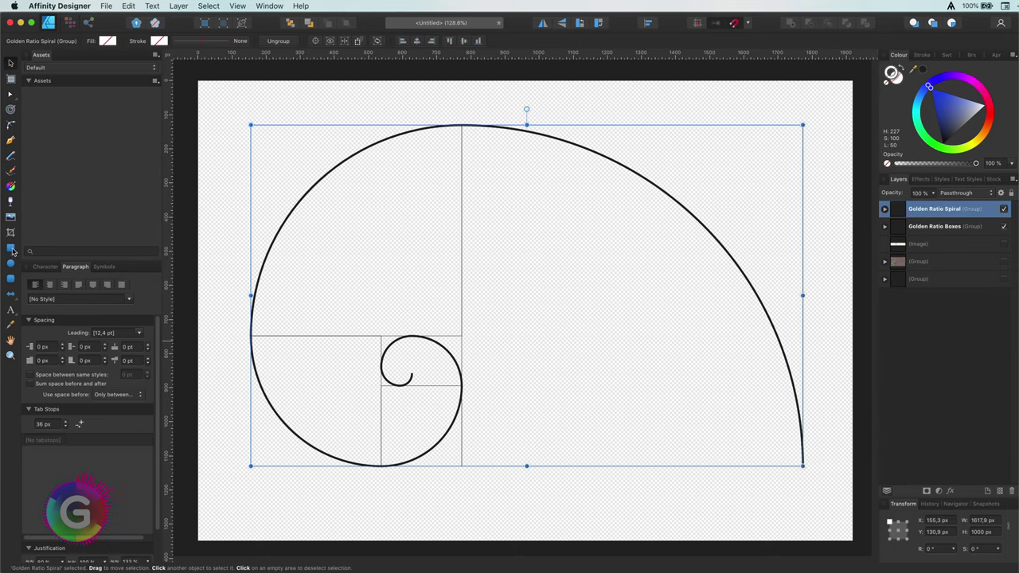
- Draw a square about 47.5 px wide in the lower-left corner of the smallest upper box and give it a red stroke
left_click(11, 250)
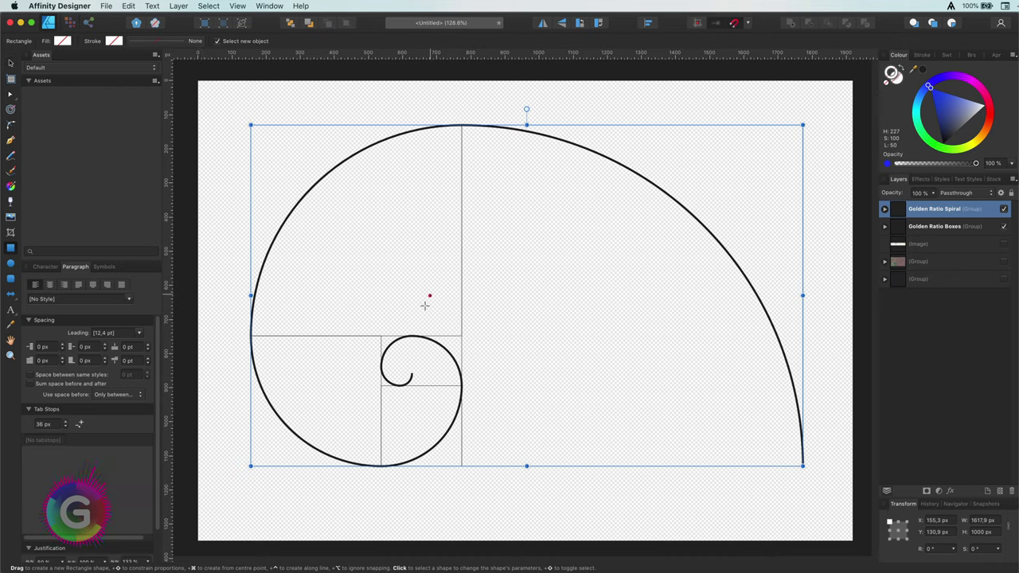
mouse_move(405, 363)
left_mouse_down()
mouse_move(379, 374)
mouse_move(401, 385)
left_mouse_up()
scroll(399, 379, "up", 5)
left_click_drag(406, 325, 395, 339)
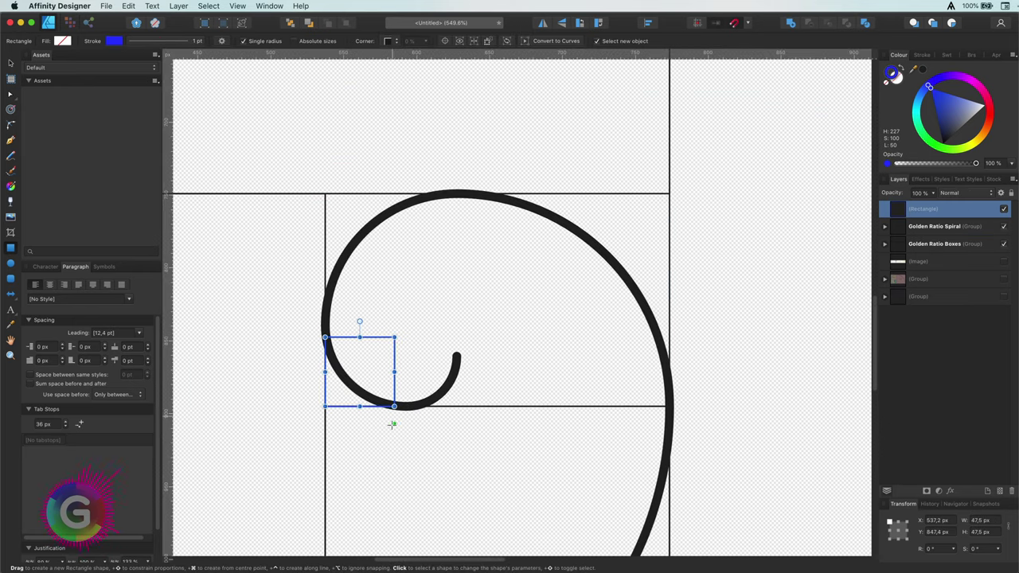
left_click(11, 63)
left_click(987, 115)
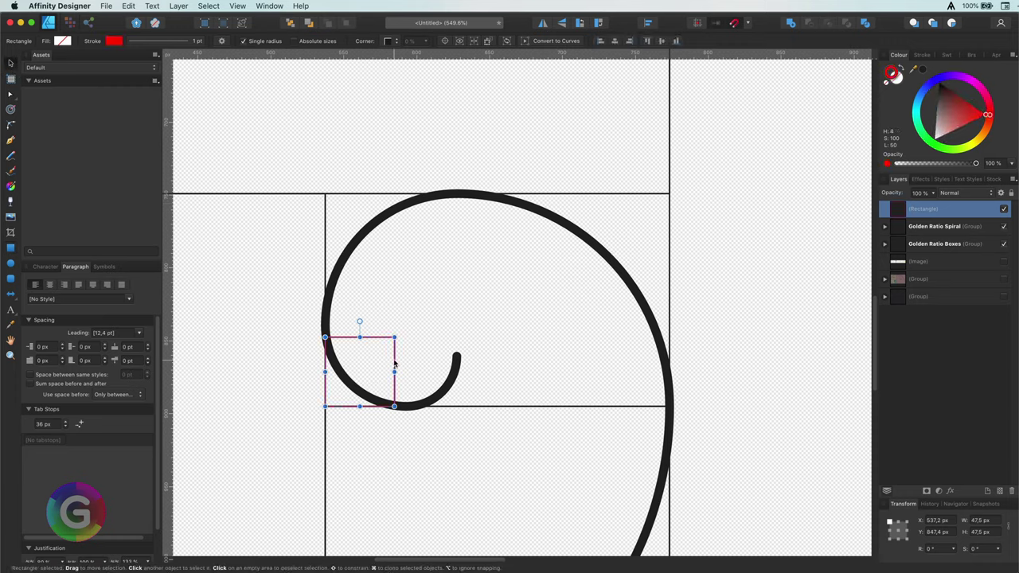
- Duplicate the red square and place the copy directly to its right, edge to edge
key("super+j")
left_click_drag(394, 364, 464, 370)
left_click(413, 344)
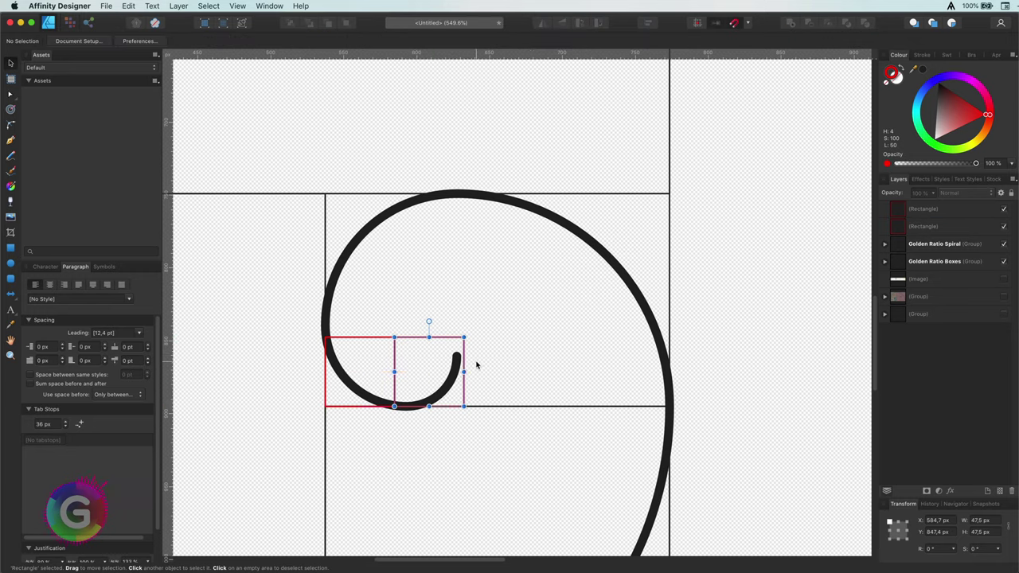
- Duplicate the left red square and place the copy directly above it
left_click(369, 339)
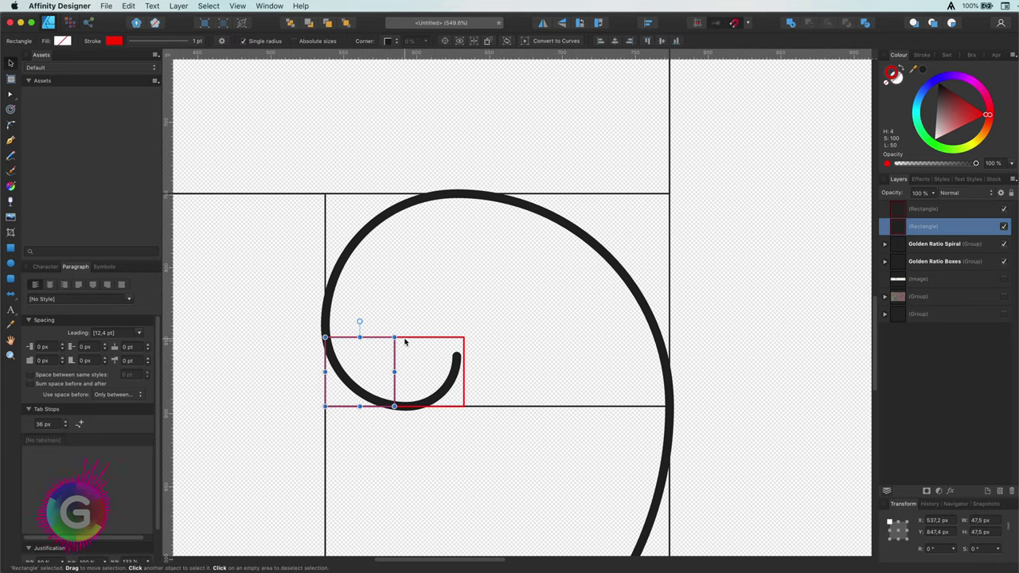
left_click(404, 340, "shift")
left_click(378, 341)
key("super+j")
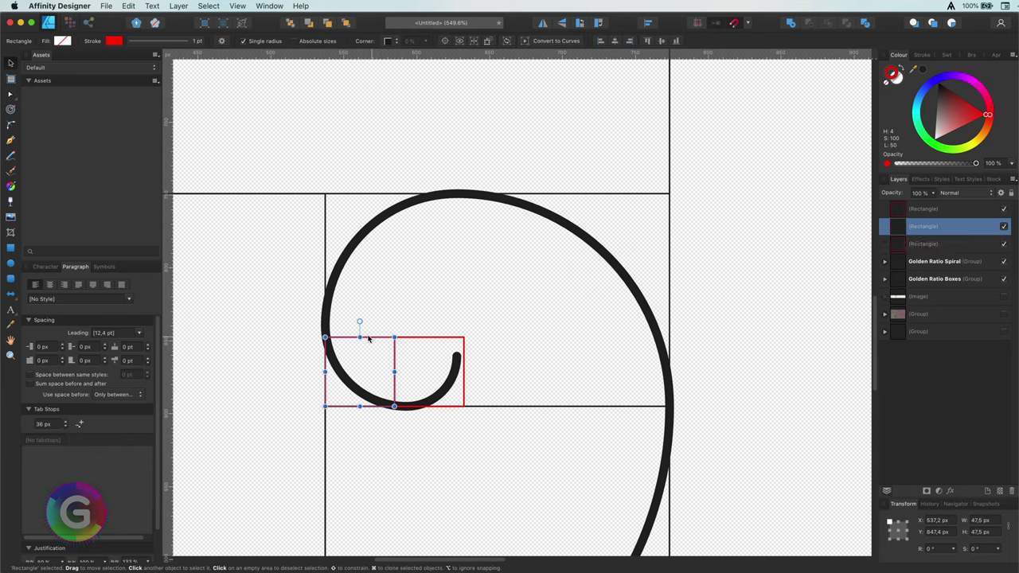
left_click_drag(369, 339, 369, 270)
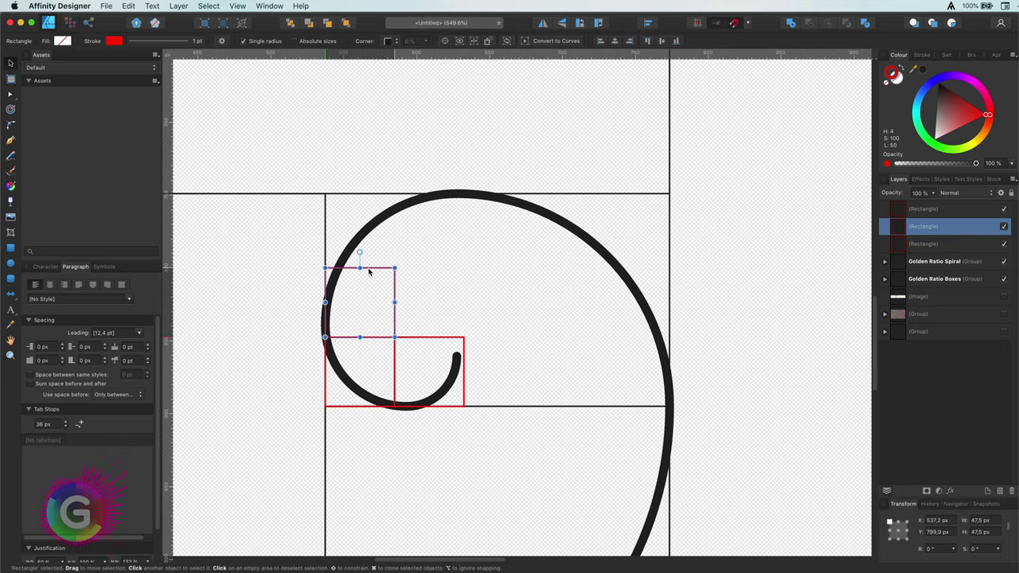
- Hide the Golden Ratio Spiral group and enlarge the upper red square to 95 px, spanning both squares below it
left_click(1003, 263)
left_click_drag(394, 267, 491, 230)
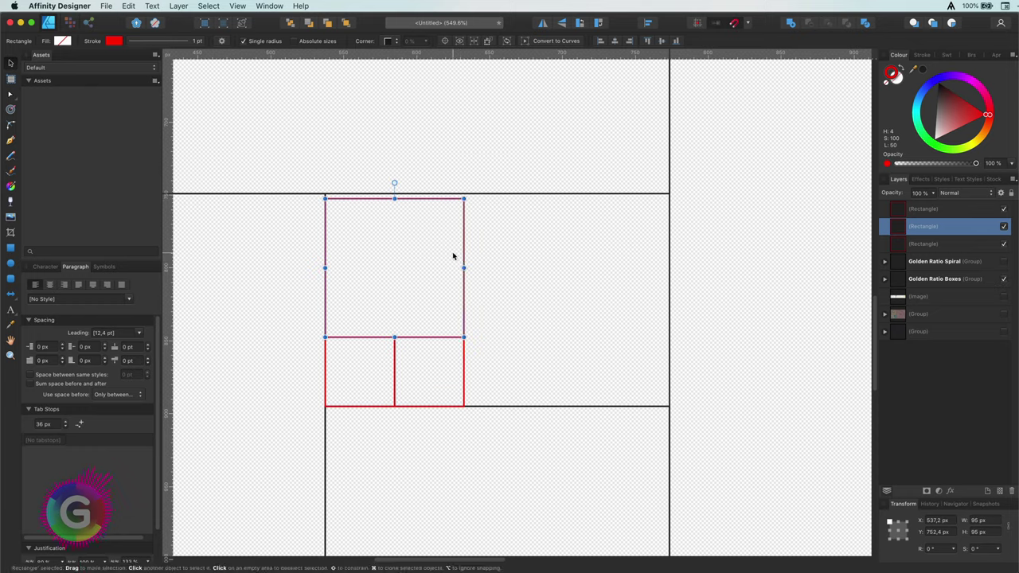
- Duplicate the 95 px red square, place the copy against the right side of the stack and resize it to 142.5 px
key("super+j")
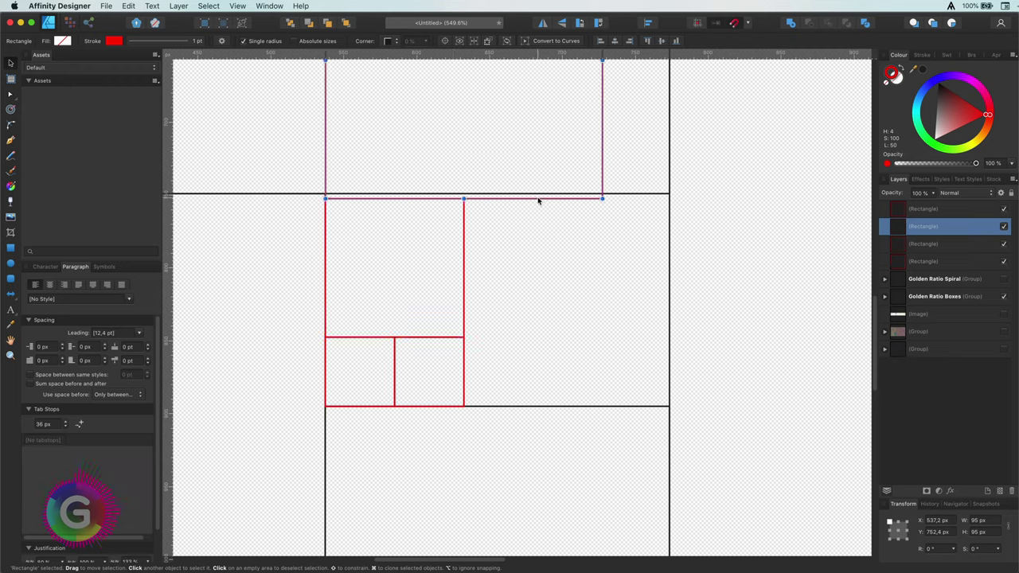
left_click_drag(536, 200, 677, 409)
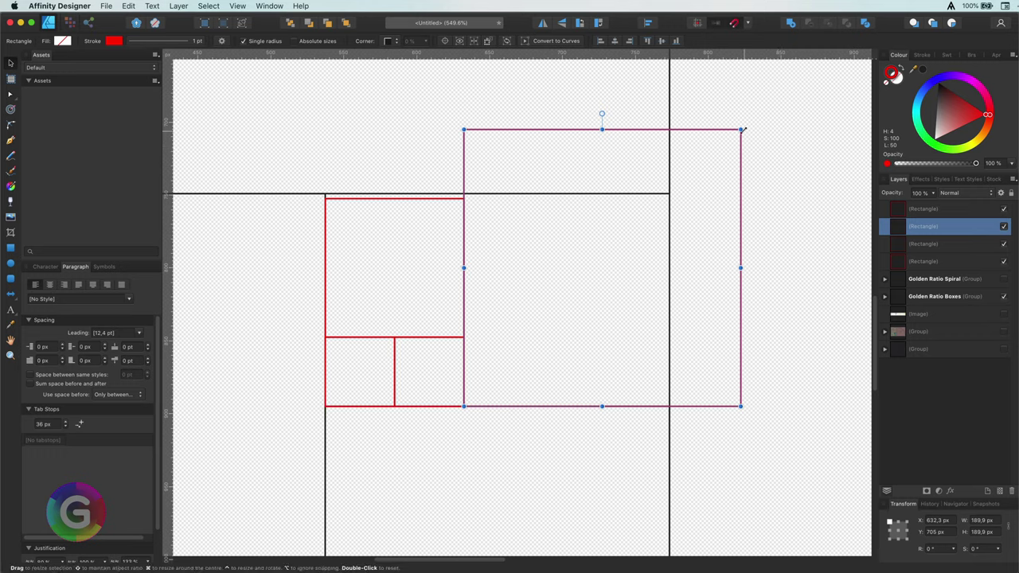
left_click_drag(740, 129, 673, 199)
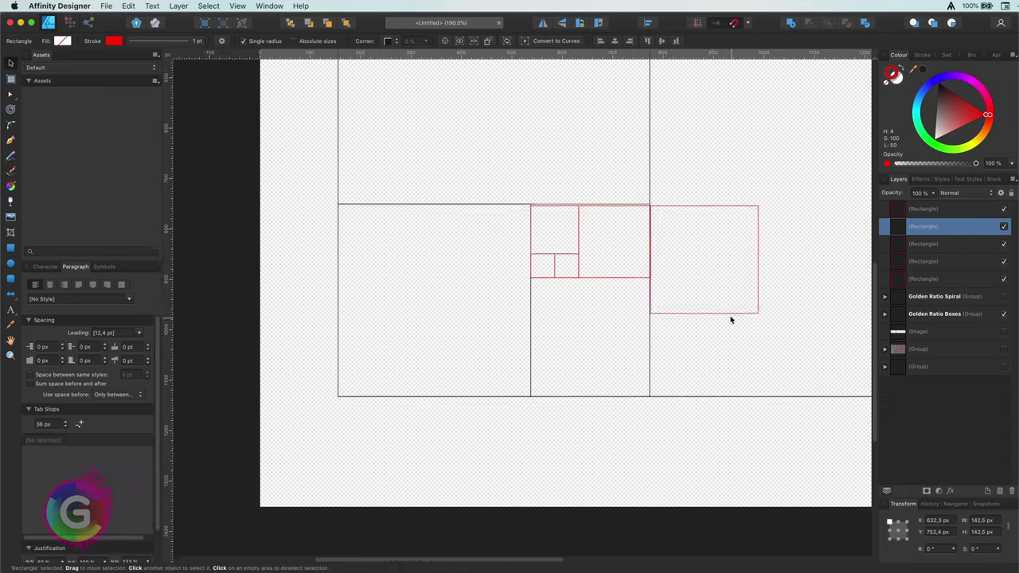
- Hide the Golden Ratio Boxes group and enlarge another red square copy below the others to span their full combined width
left_click_drag(730, 318, 610, 382)
left_click(1004, 313)
scroll(600, 304, "up", 5)
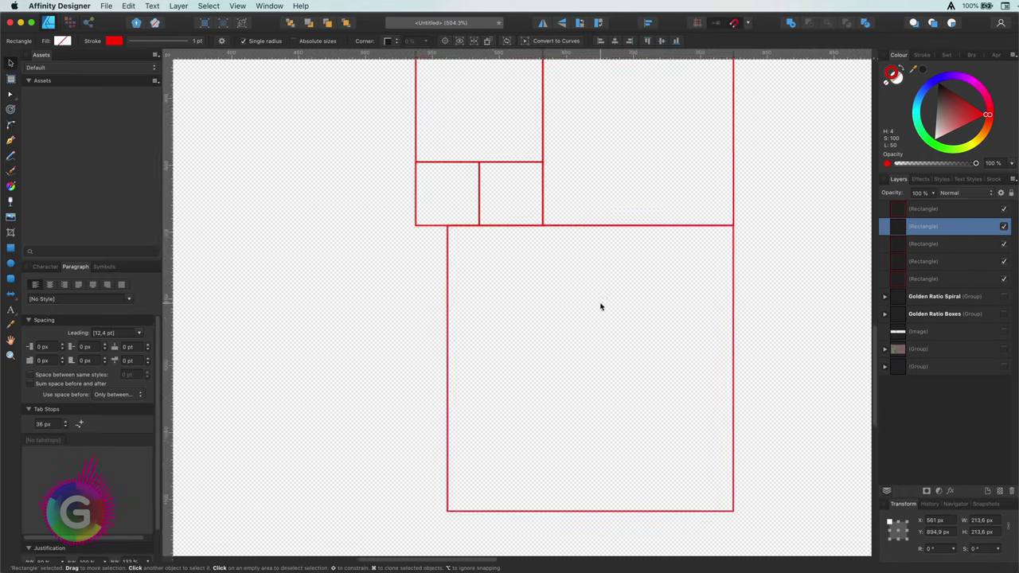
scroll(600, 304, "down", 3)
left_click_drag(445, 437, 415, 468)
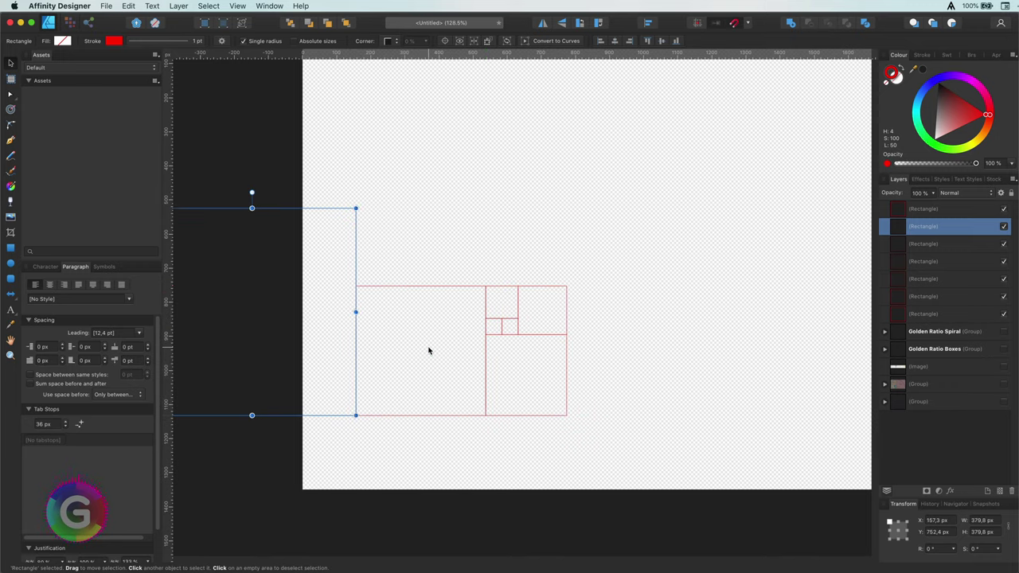
- Continue the sequence with enlarged square copies: about 380 px to the left, 617 px above and 997 px to the right
left_click_drag(356, 239, 758, 396)
key("super+j")
scroll(763, 417, "right", 3)
left_click(788, 374)
scroll(788, 350, "up", 2)
- Group all eight red squares and name the group Fibonacci Boxes
left_click(971, 211)
key("super+a")
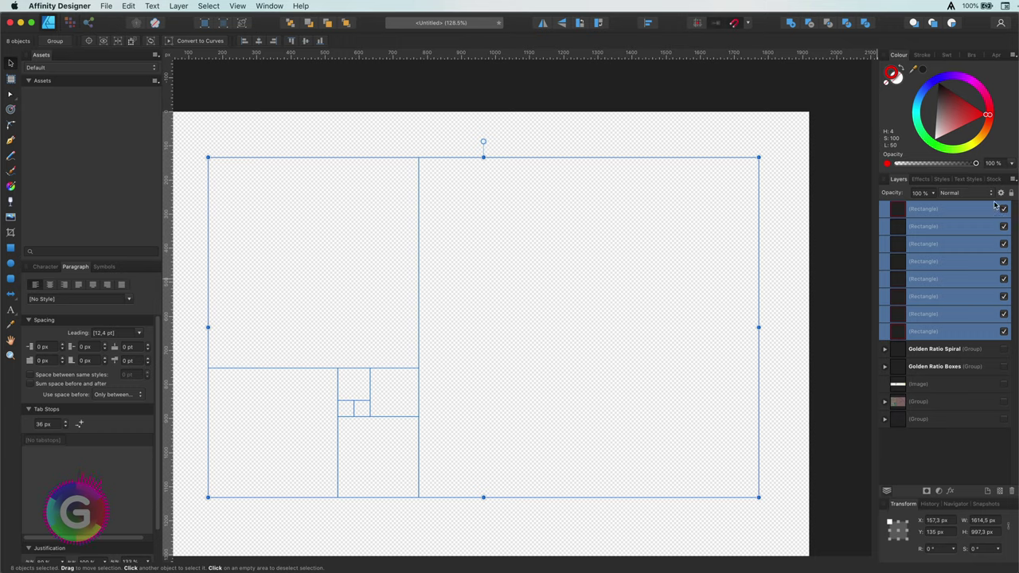
key("super+g")
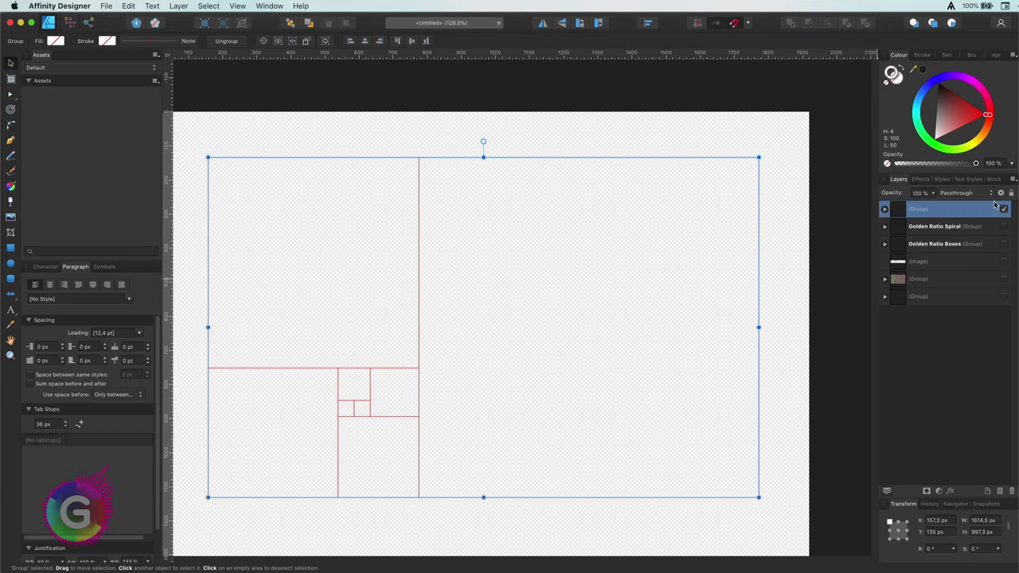
double_click(923, 210)
type("Fibon")
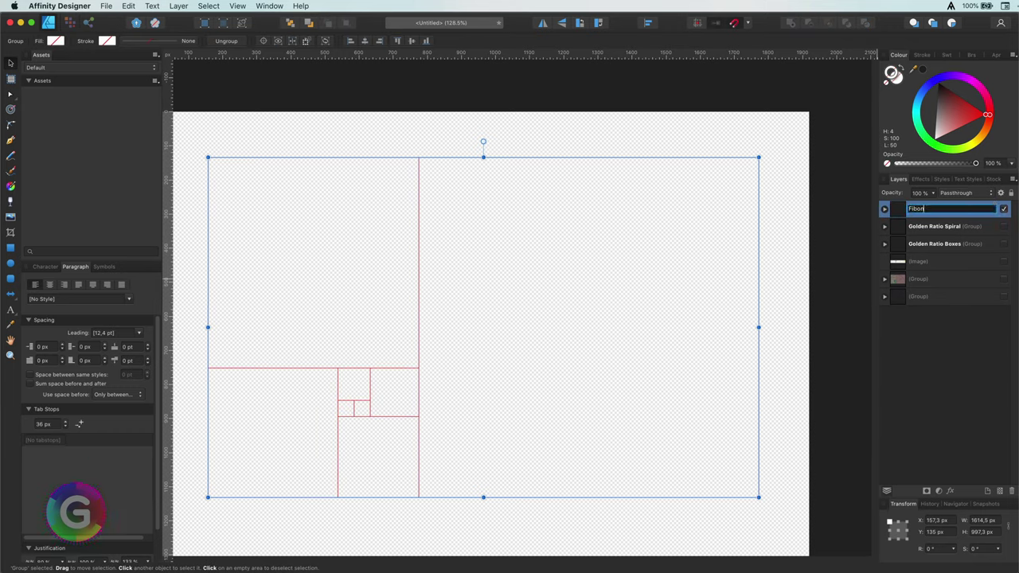
type("acci Boxes")
key("Return")
left_click(265, 443)
- Draw a blue circle about 95 px wide centred between the tops of the two smallest squares, with a 4 pt stroke
scroll(348, 422, "up", 6)
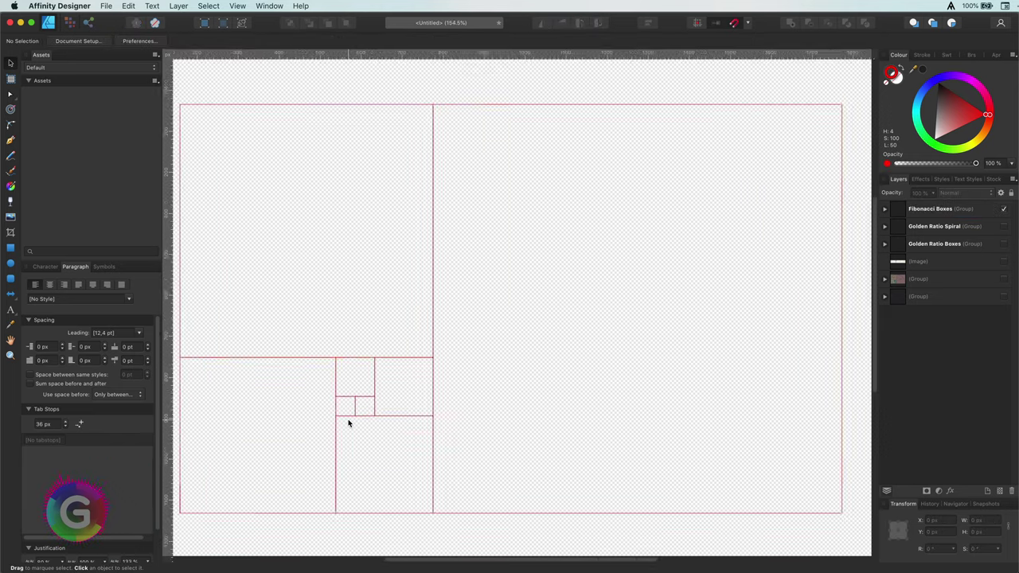
scroll(469, 411, "up", 3)
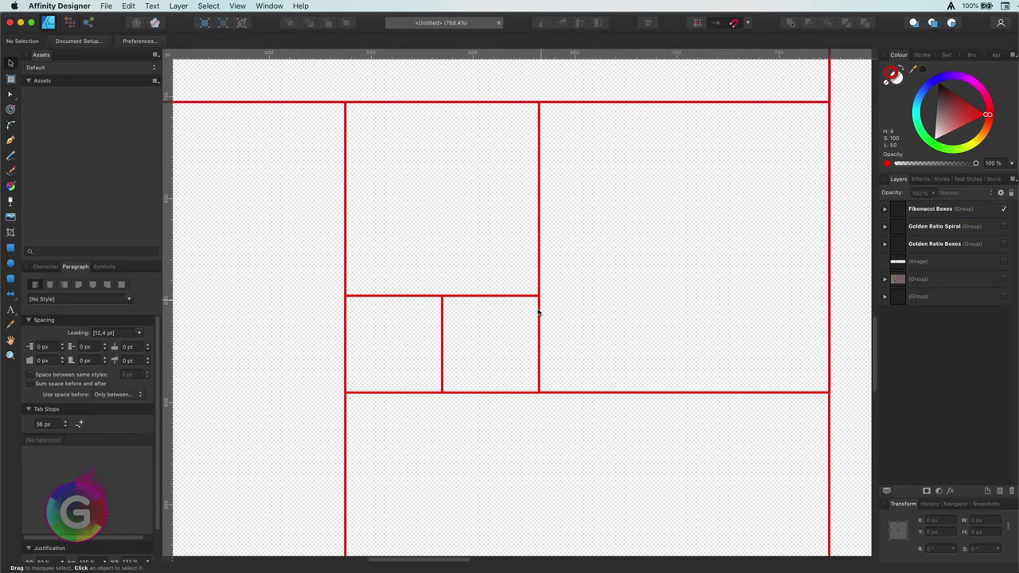
left_click(11, 263)
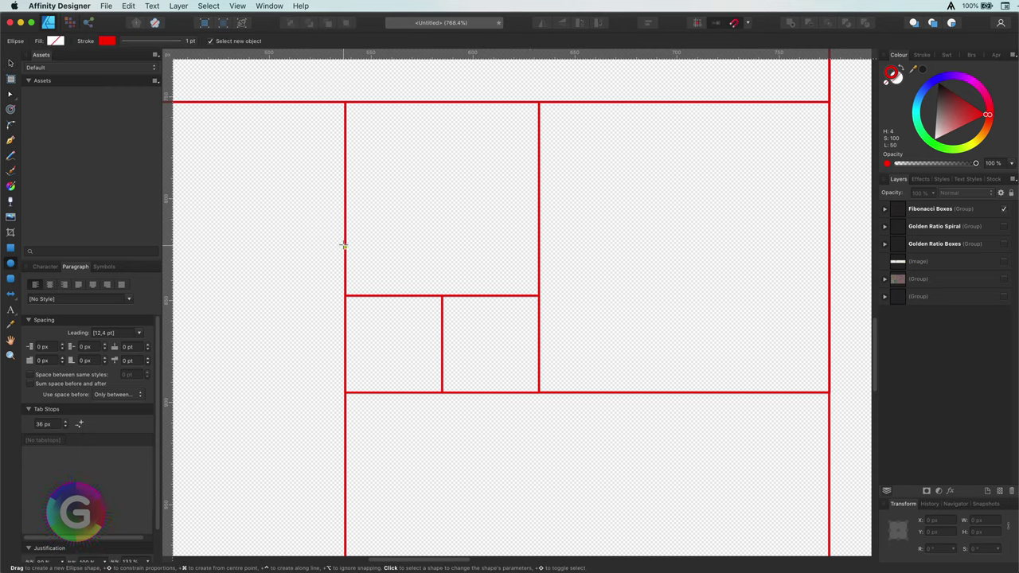
left_click_drag(442, 296, 438, 103)
left_click(138, 42)
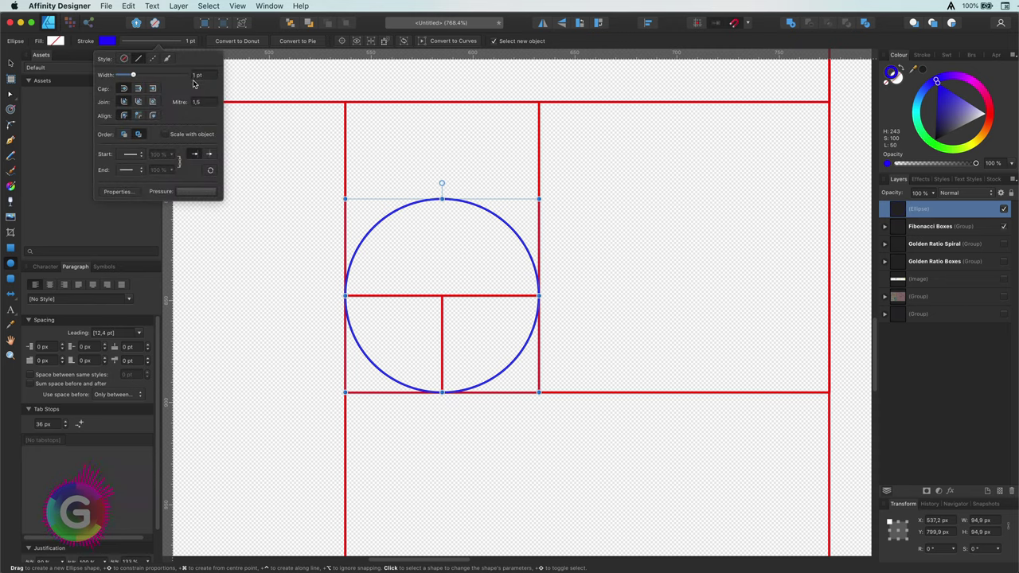
left_click(203, 75)
type("4")
key("Return")
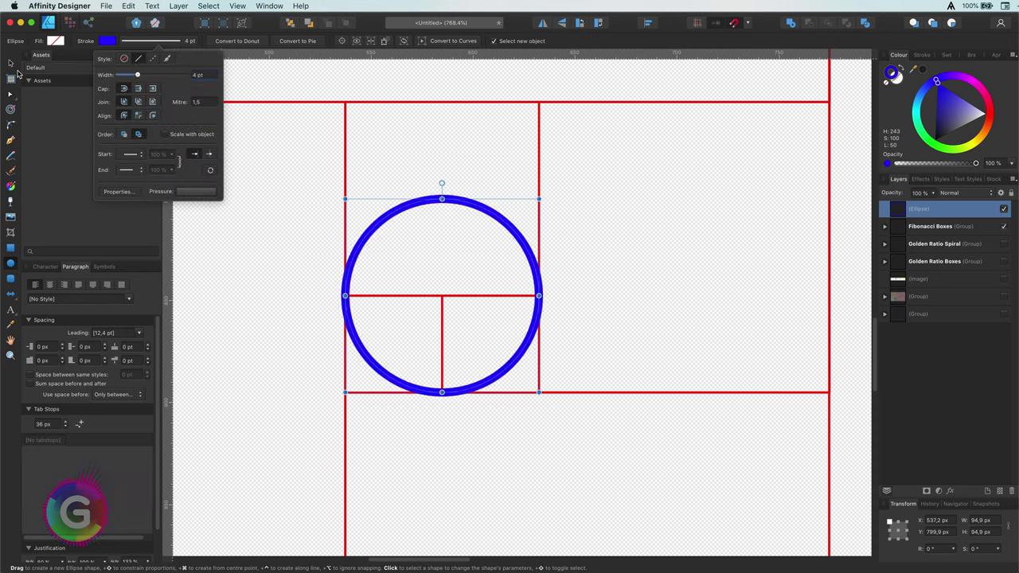
- Turn the circle into a half pie, convert it to curves and delete the centre node to leave the lower semicircular arc
left_click(297, 40)
left_click(10, 94)
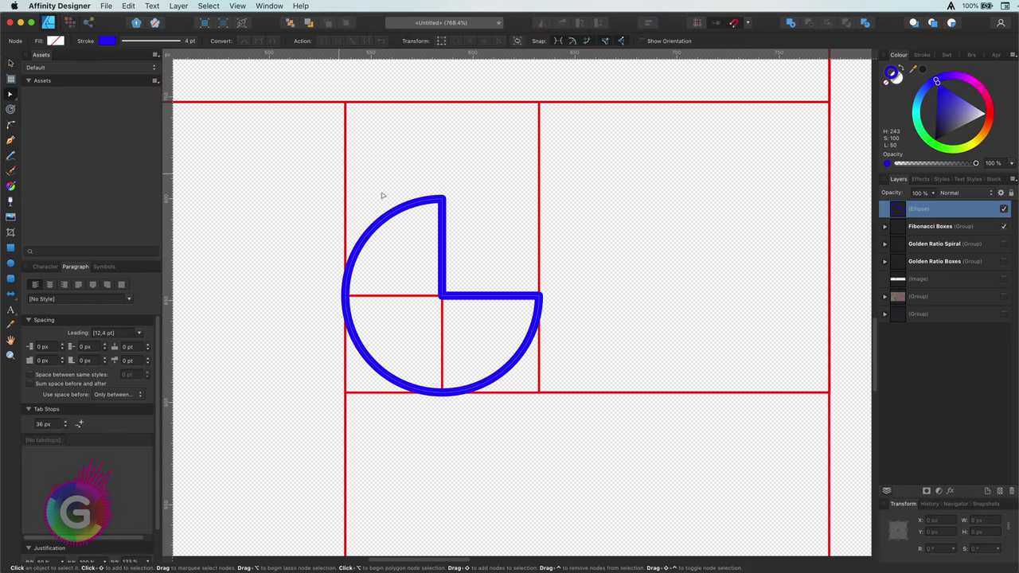
left_click(442, 199)
left_click_drag(442, 199, 346, 295)
right_click(408, 291)
left_click(448, 471)
left_click(442, 296)
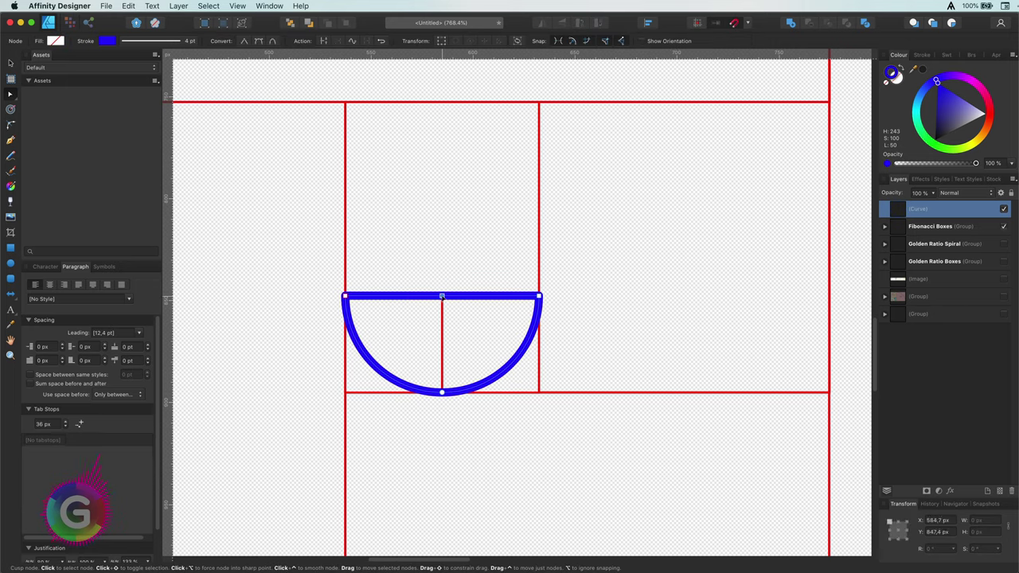
key("Delete")
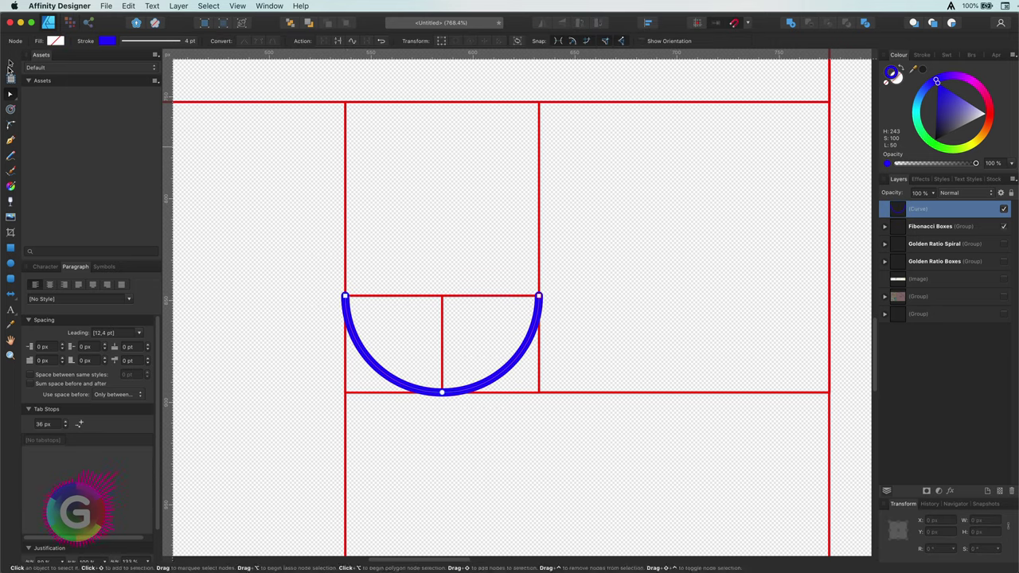
- Draw a circle about 190 px wide centred on the right end of the semicircular arc
left_click(11, 65)
left_click(11, 262)
left_click(538, 296)
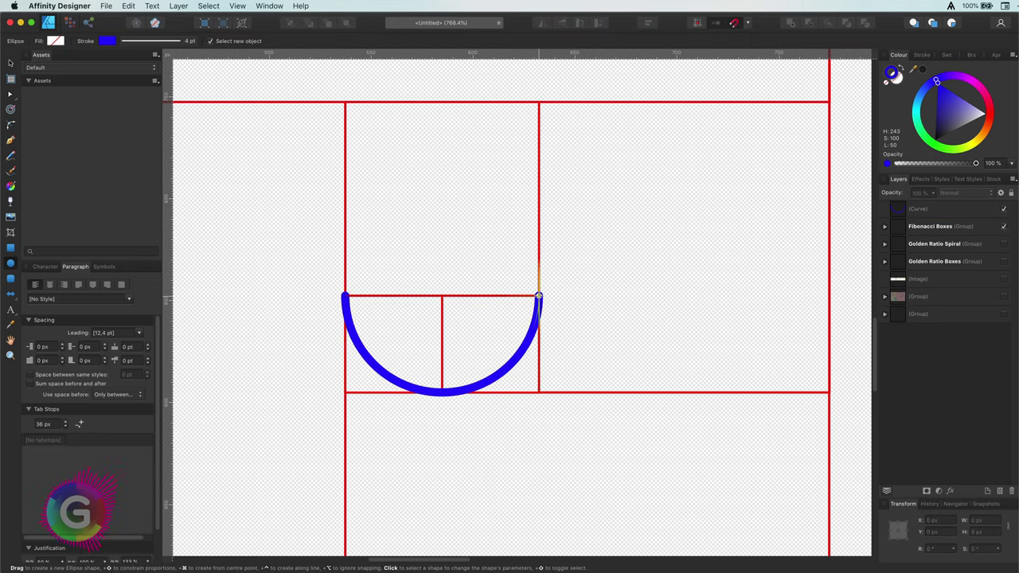
mouse_move(539, 297)
left_mouse_down()
mouse_move(477, 237)
mouse_move(333, 144)
mouse_move(309, 143)
left_mouse_up()
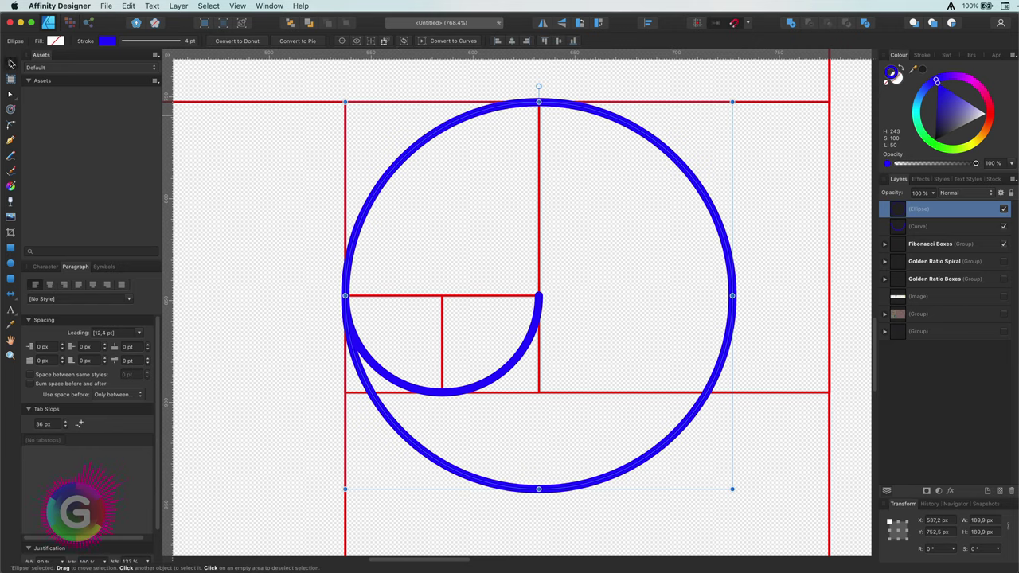
- Reduce the large circle to its upper-left quarter pie, convert it to curves and remove the straight edges to leave an open arc
key("a")
left_click_drag(539, 101, 539, 296)
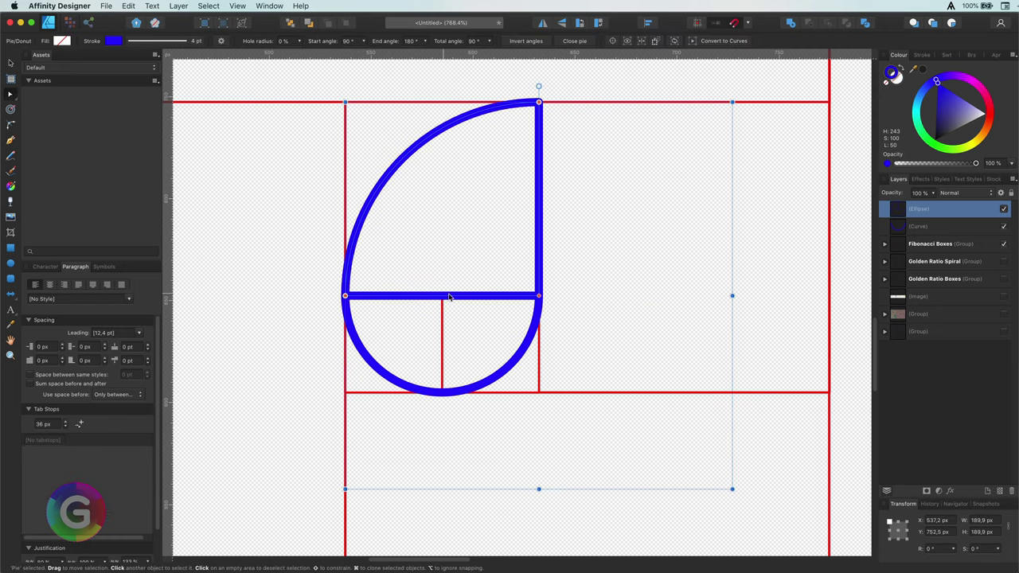
right_click(529, 294)
left_click(585, 489)
key("Delete")
left_click(539, 102)
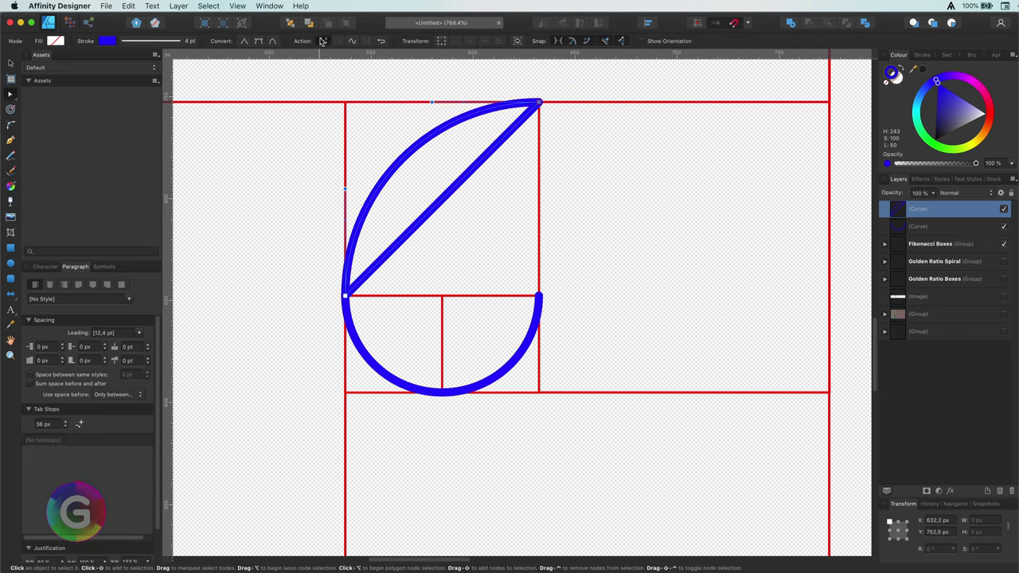
left_click(323, 41)
key("Delete")
- Duplicate the quarter arc, rotate it to -90° and scale it to about 142 px inside the square to its right
scroll(512, 188, "down", 3)
left_click(11, 63)
key("super+j")
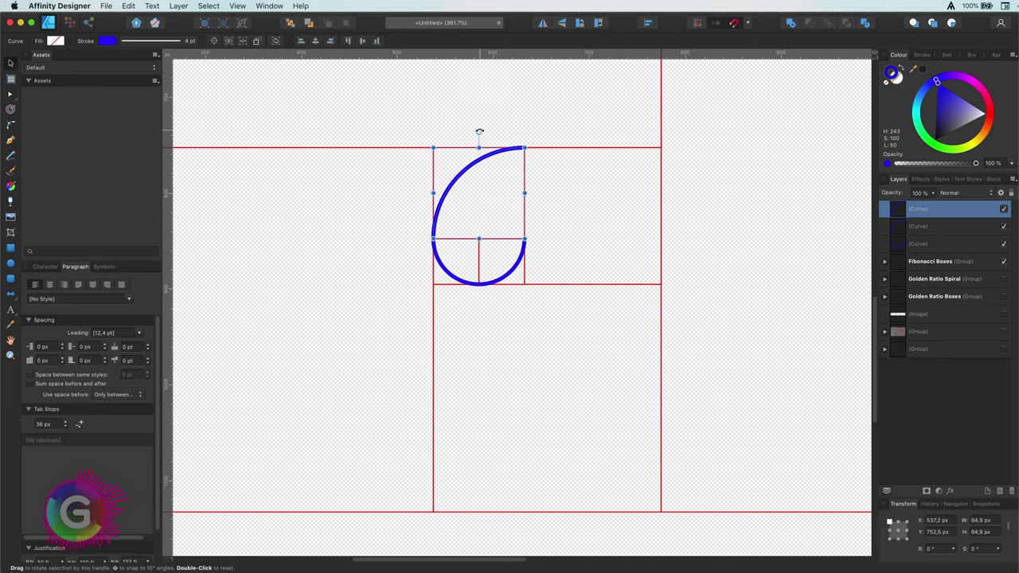
left_click_drag(480, 132, 622, 183)
left_click_drag(498, 174, 586, 181)
left_click_drag(617, 240, 663, 285)
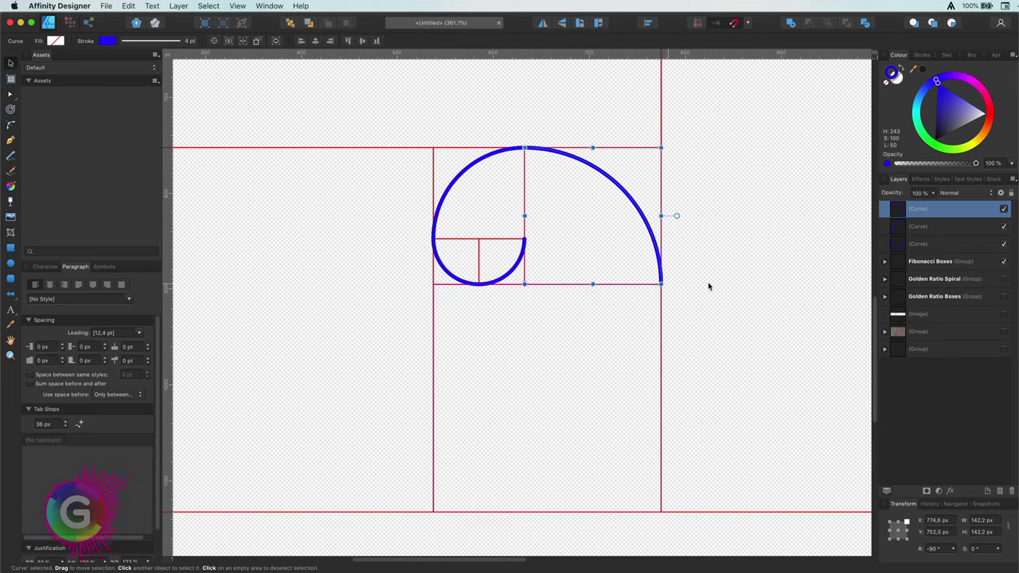
- Add two rotated, enlarged arc copies continuing the spiral through the 237 px square below and the 380 px square to its left
key("super+j")
left_click_drag(455, 489, 432, 511)
key("super+j")
scroll(289, 428, "down", 3)
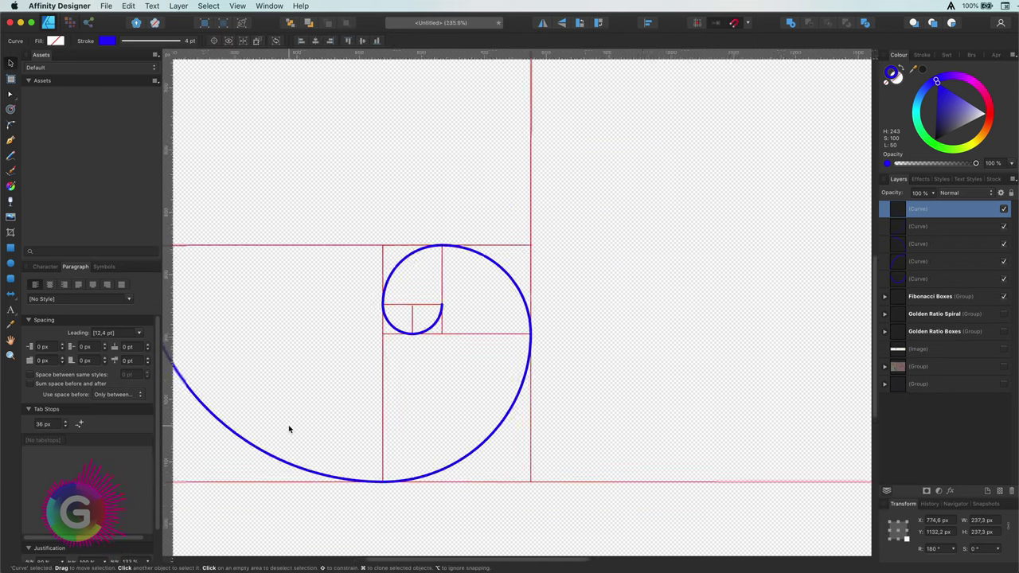
left_click_drag(206, 283, 214, 290)
- Add two more rotated arc copies, about 617 px in the upper-left square and 997 px in the largest right-hand square
key("super+j")
scroll(215, 292, "up", 3)
left_click_drag(504, 94, 509, 89)
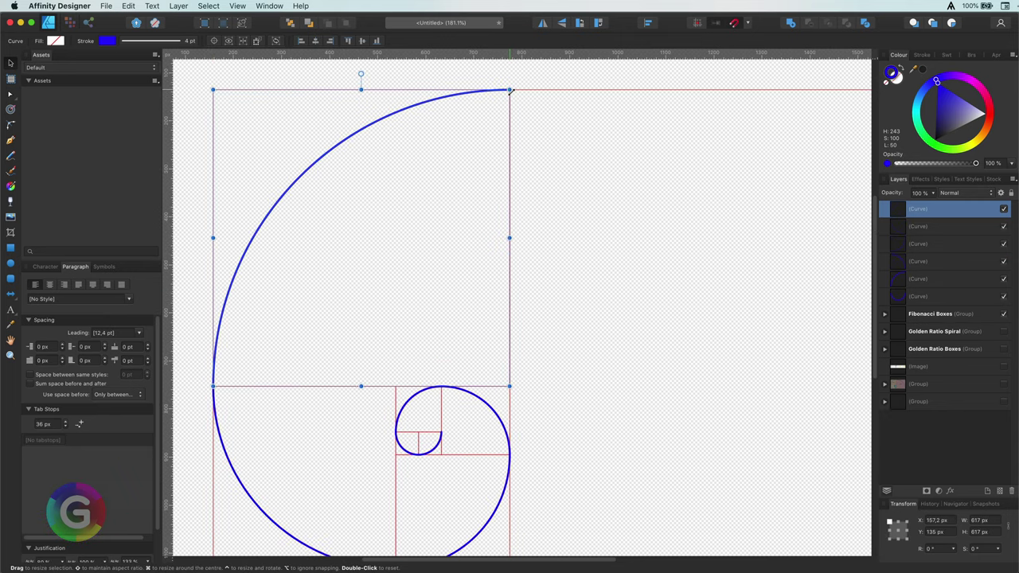
key("super+j")
scroll(532, 215, "down", 4)
scroll(764, 382, "up", 4)
scroll(249, 289, "down", 5)
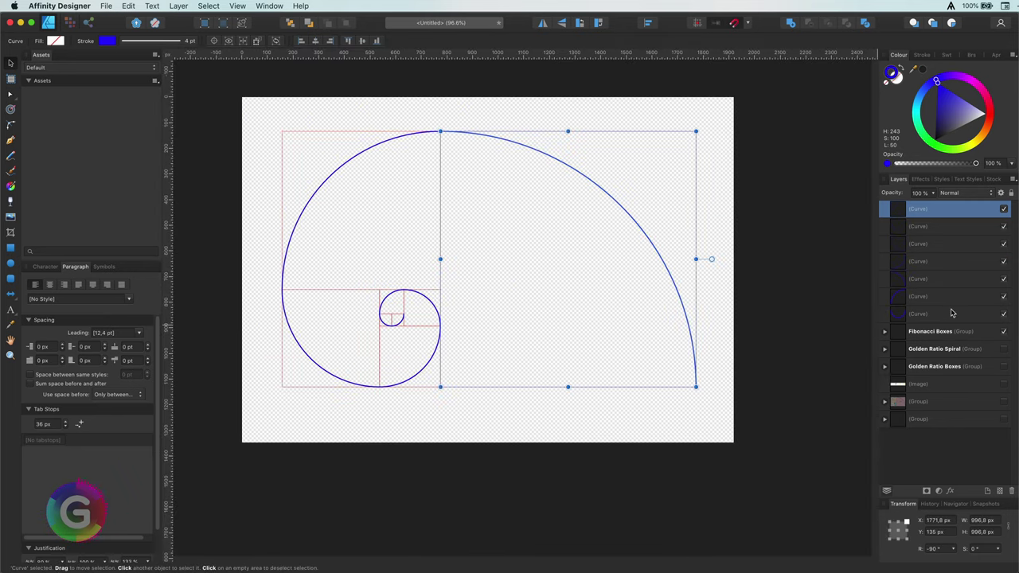
- Group all the blue arc curves and name the group Fibonacci Spiral
left_click(954, 313)
left_click(933, 211, "shift")
key("super+g")
double_click(932, 209)
type("Fib")
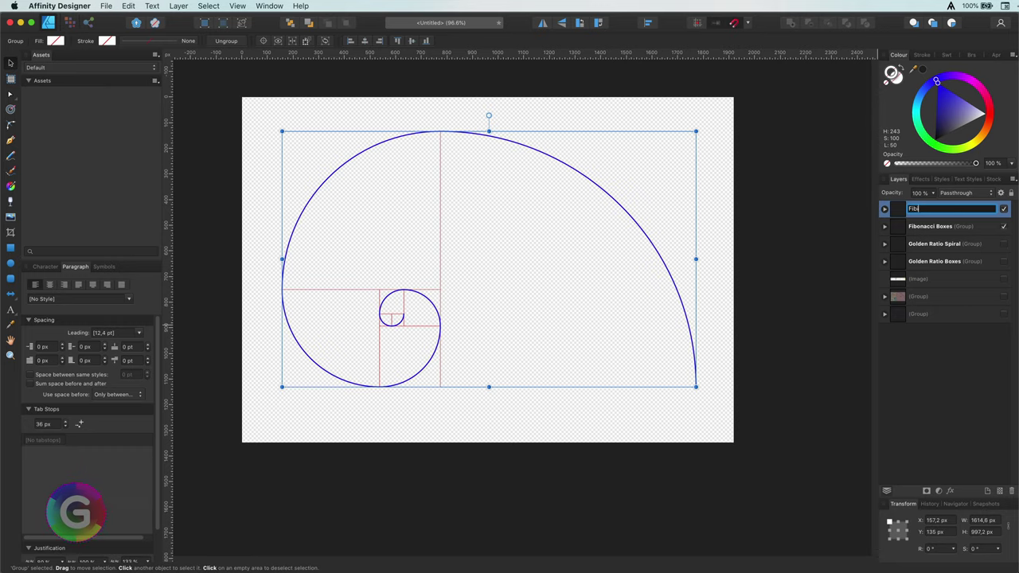
type("onacci Spiral")
key("Return")
left_click(486, 248)
- Hide the Fibonacci Boxes group and show the Golden Ratio Spiral group together with the Fibonacci Spiral
key("super+0")
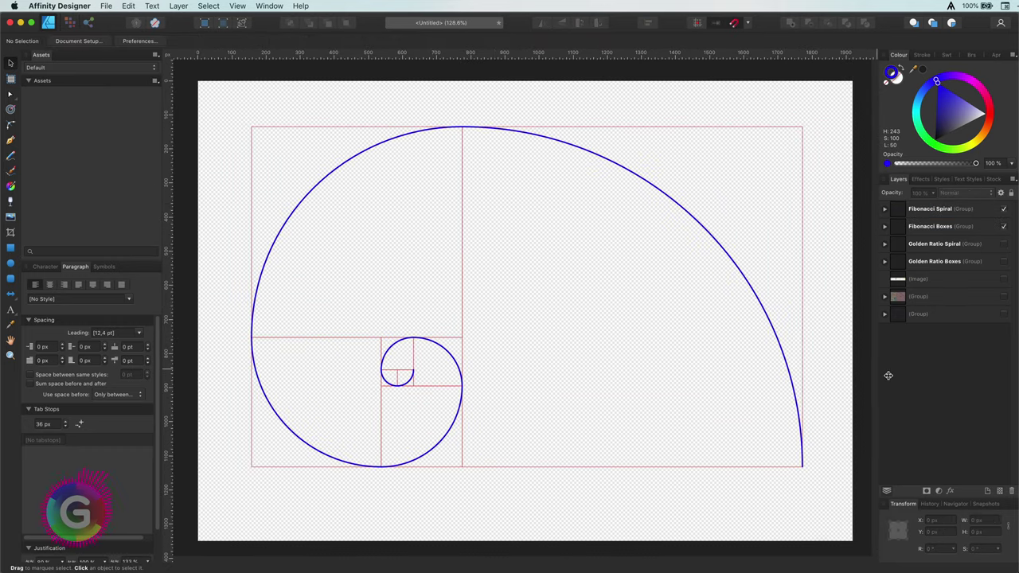
left_click(1004, 227)
left_click(1003, 243)
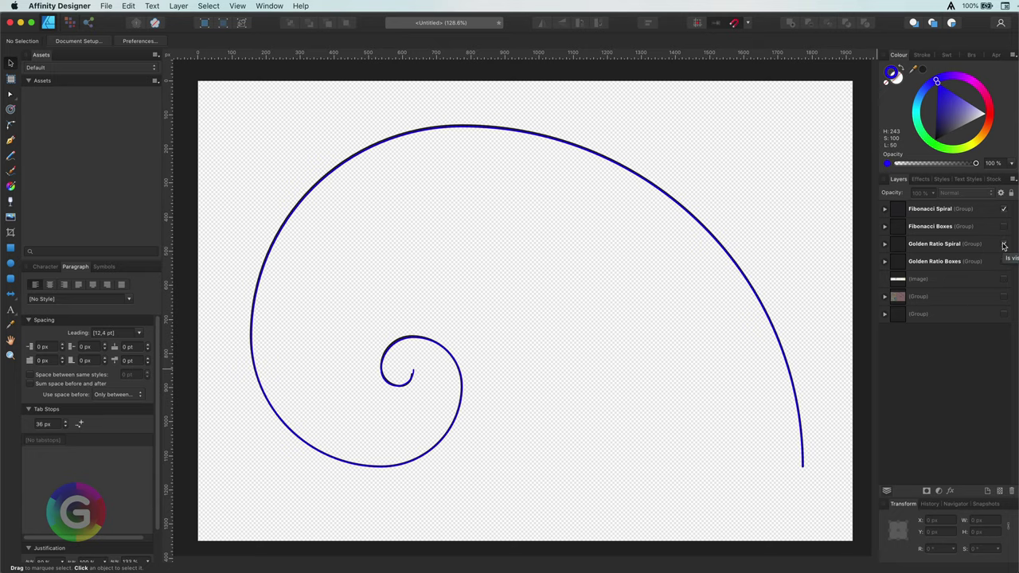
left_click(1003, 245)
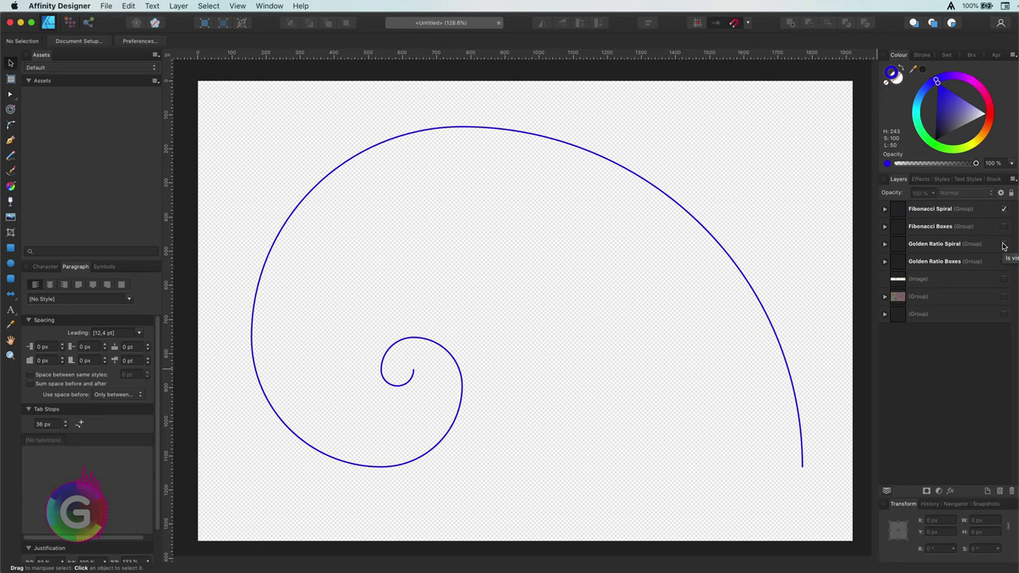
scroll(331, 369, "up", 4)
left_click(1003, 244)
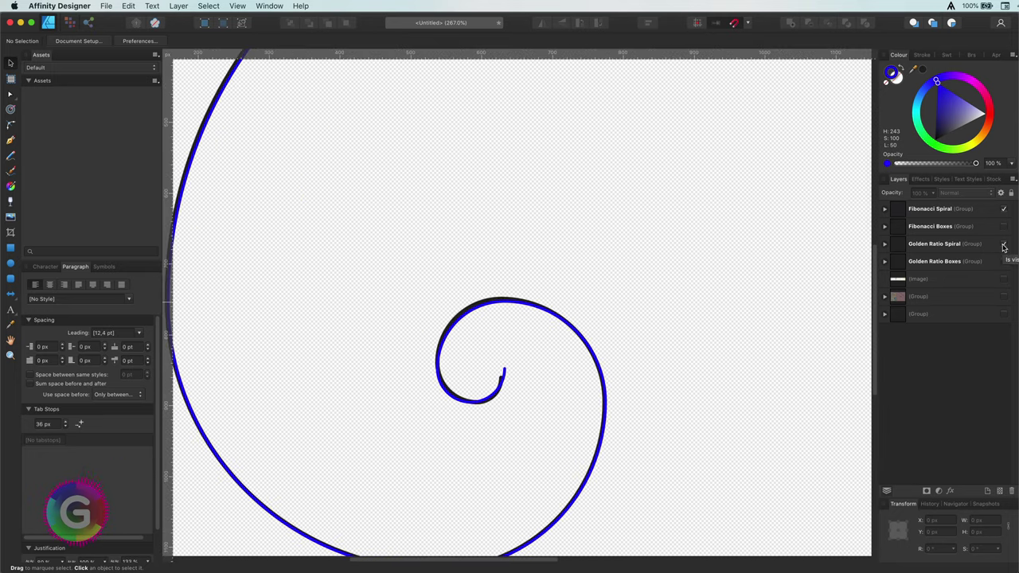
- Compare how closely the two spirals overlap, both at the outer end and across the whole shape
scroll(650, 515, "down", 5)
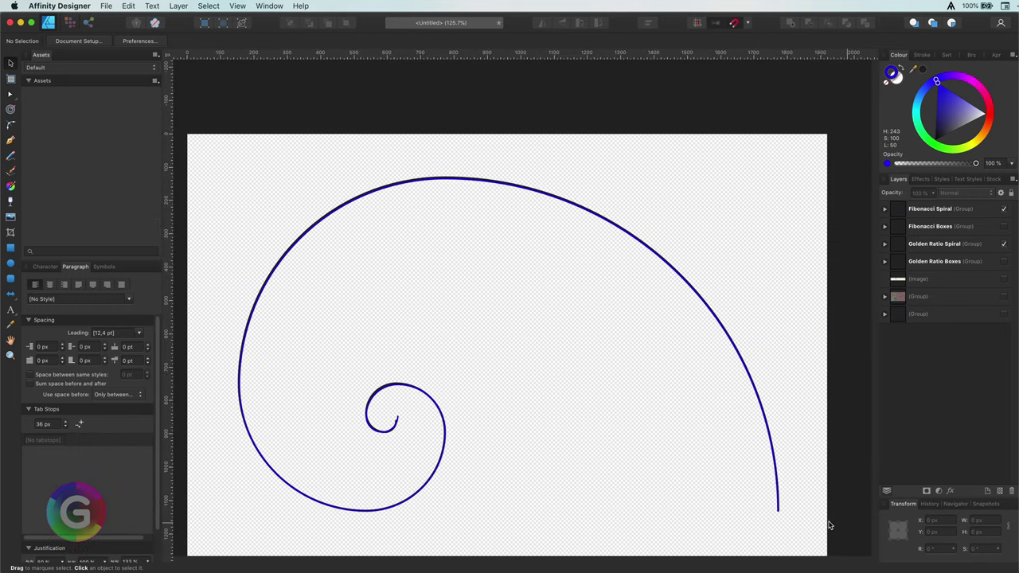
scroll(743, 503, "up", 8)
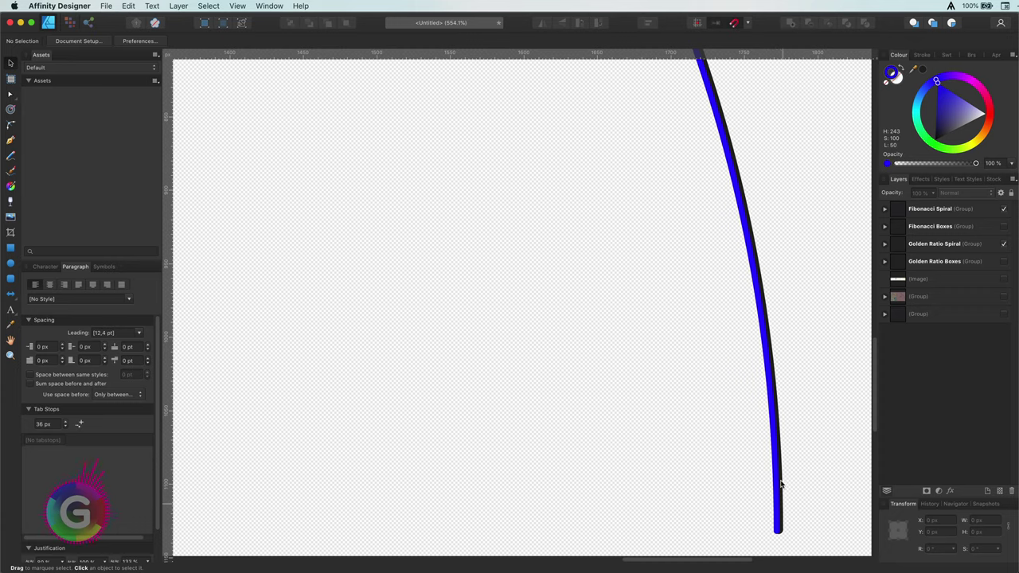
scroll(680, 482, "down", 6)
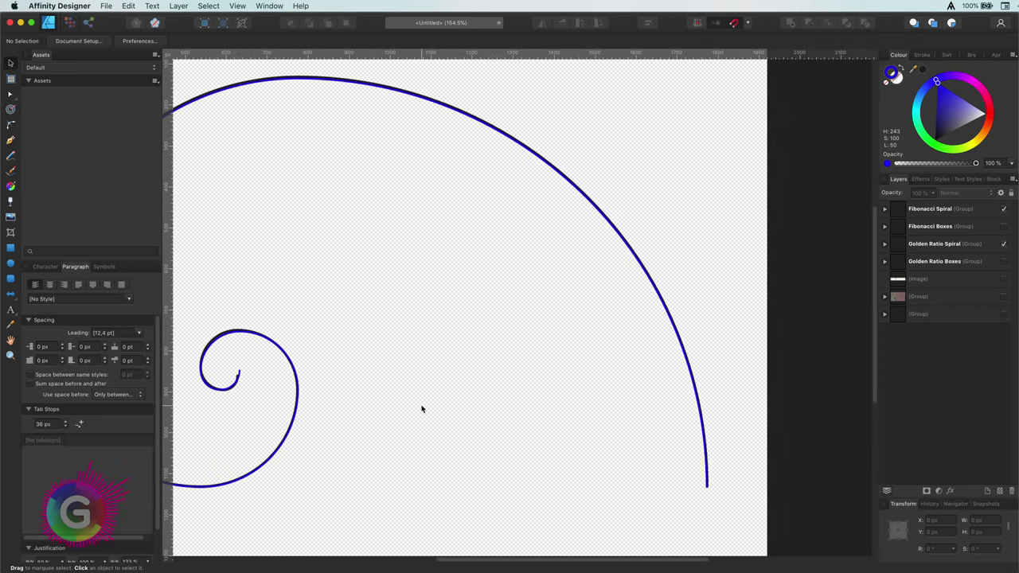
scroll(583, 431, "down", 3)
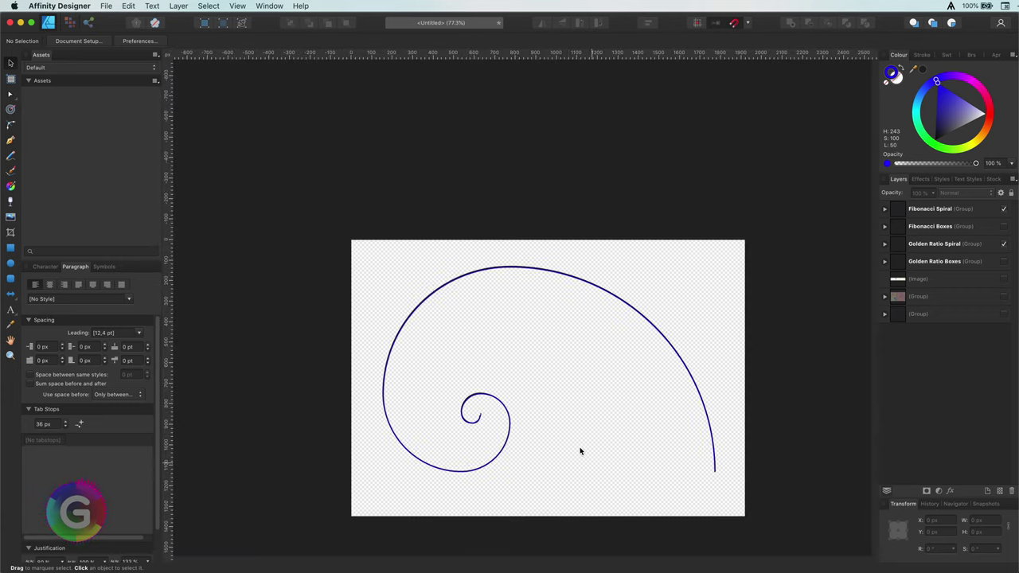
scroll(568, 438, "up", 3)
scroll(550, 440, "down", 3)
scroll(494, 447, "down", 1)
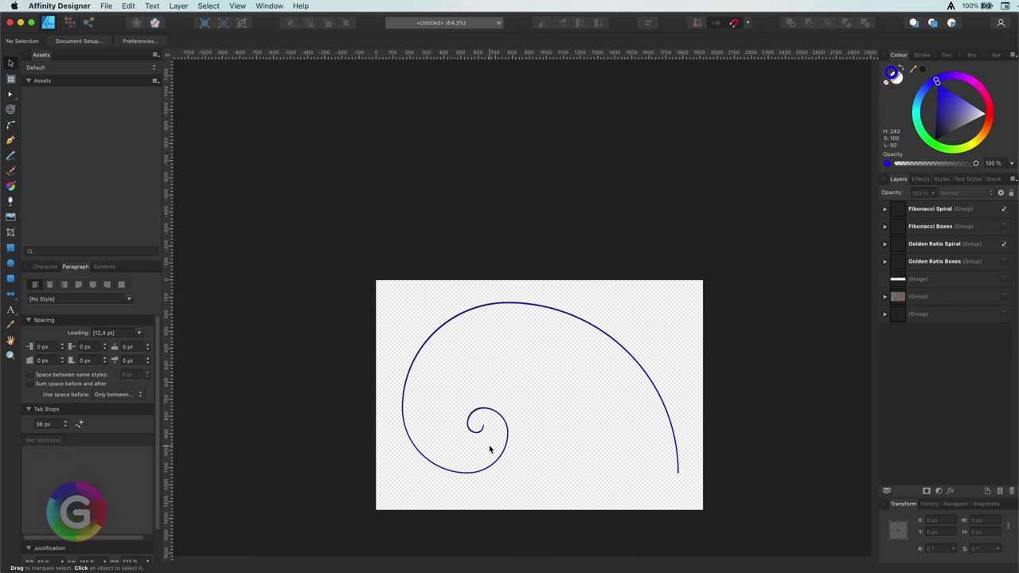
- Show the Fibonacci Boxes and Golden Ratio Boxes groups along with both spirals
key("super+0")
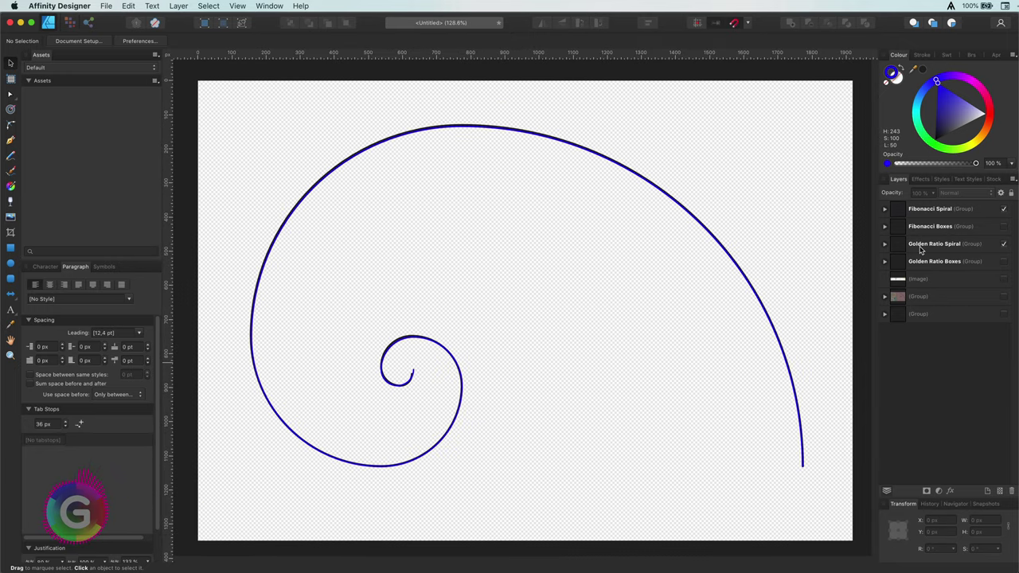
left_click(1003, 227)
left_click(1004, 262)
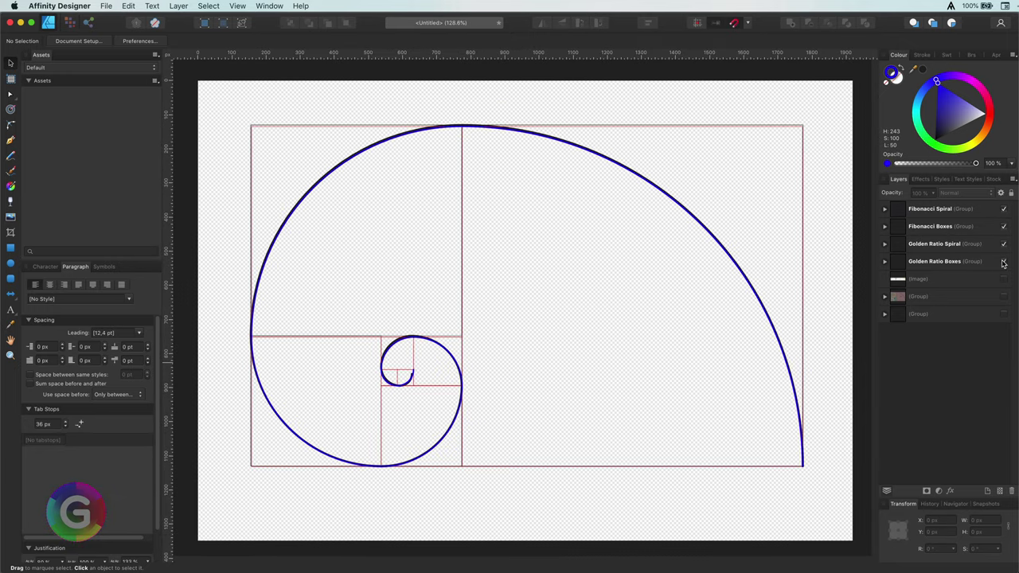
left_click(1003, 262)
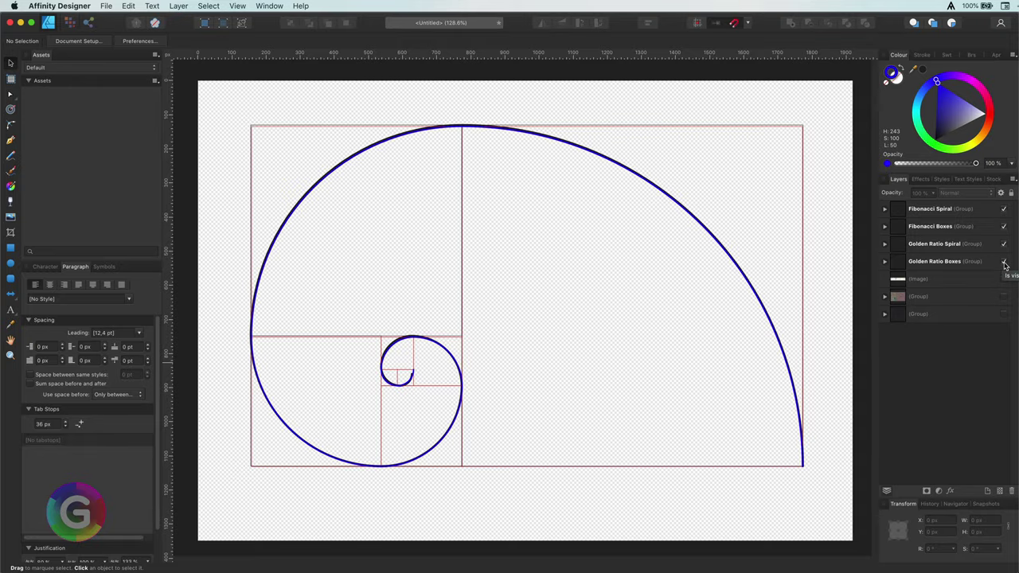